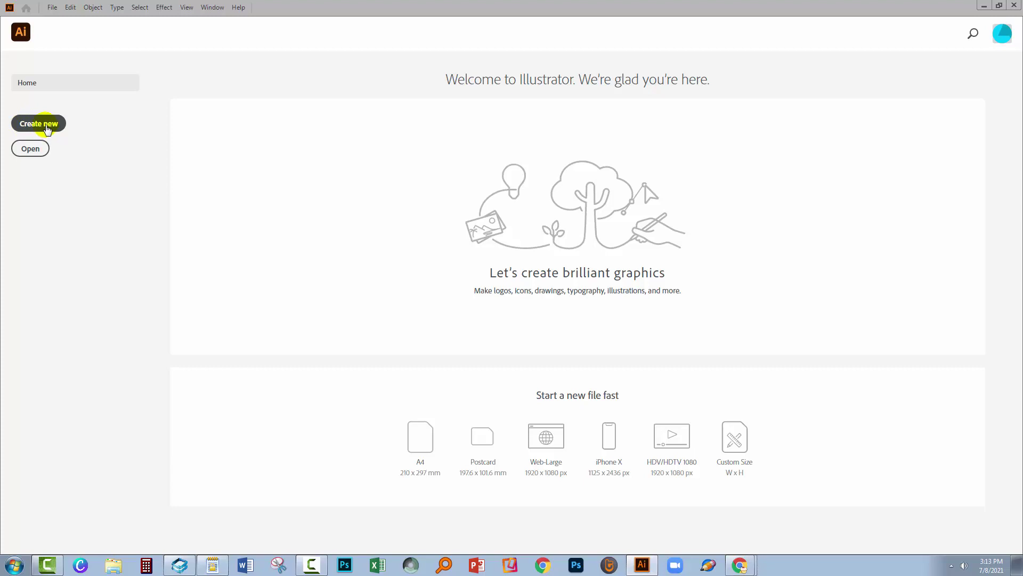
- Create a new document from the 12 x 12 in preset on the Home screen
{"action": "left_click", "coordinate": [47, 128]}
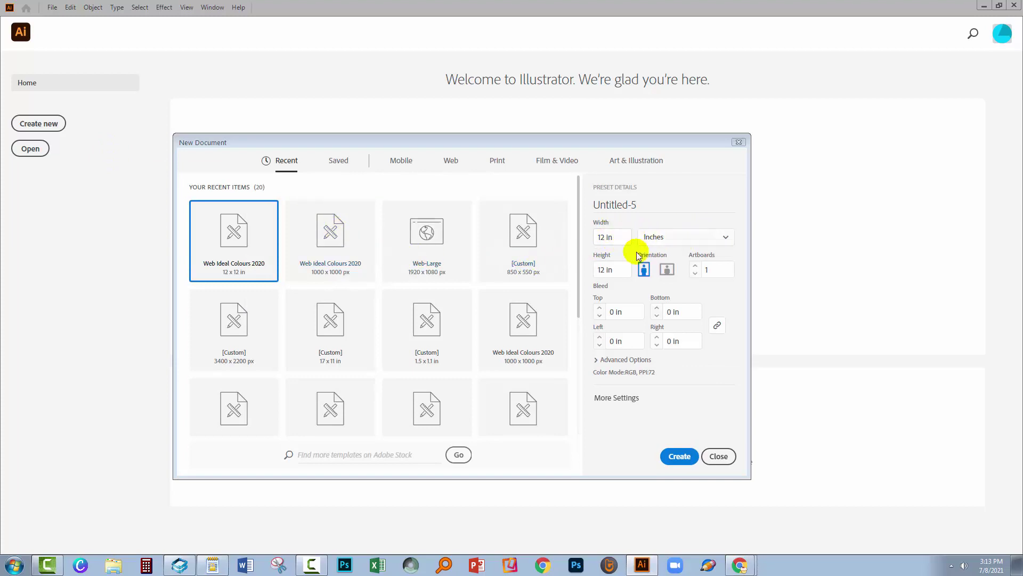
{"action": "left_click", "coordinate": [682, 458]}
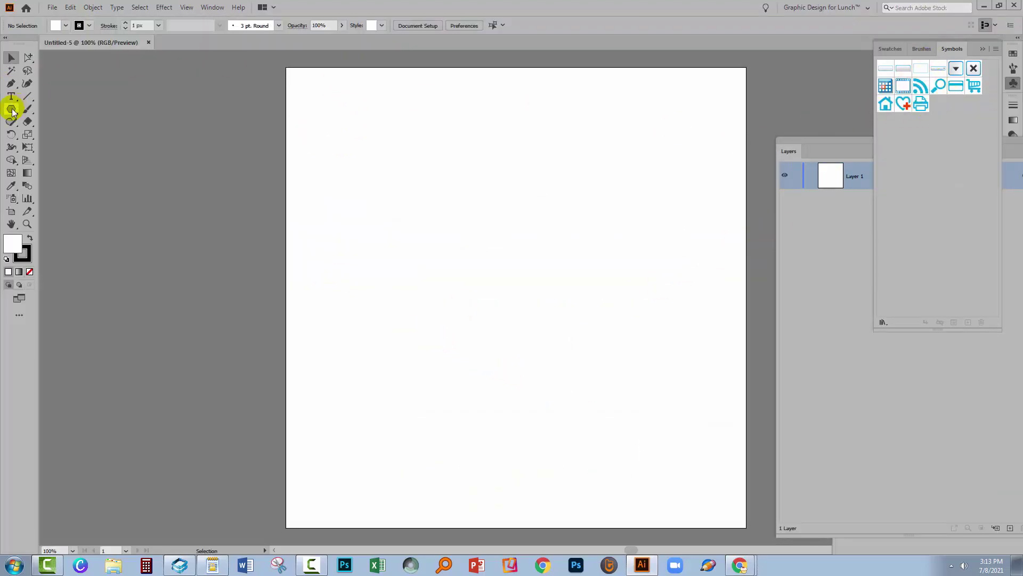
- Draw a star with the Star Tool: Radius 1 50px, Radius 2 25px, 5 points
{"action": "left_click_drag", "start_coordinate": [12, 111], "coordinate": [62, 160]}
{"action": "left_click", "coordinate": [362, 152]}
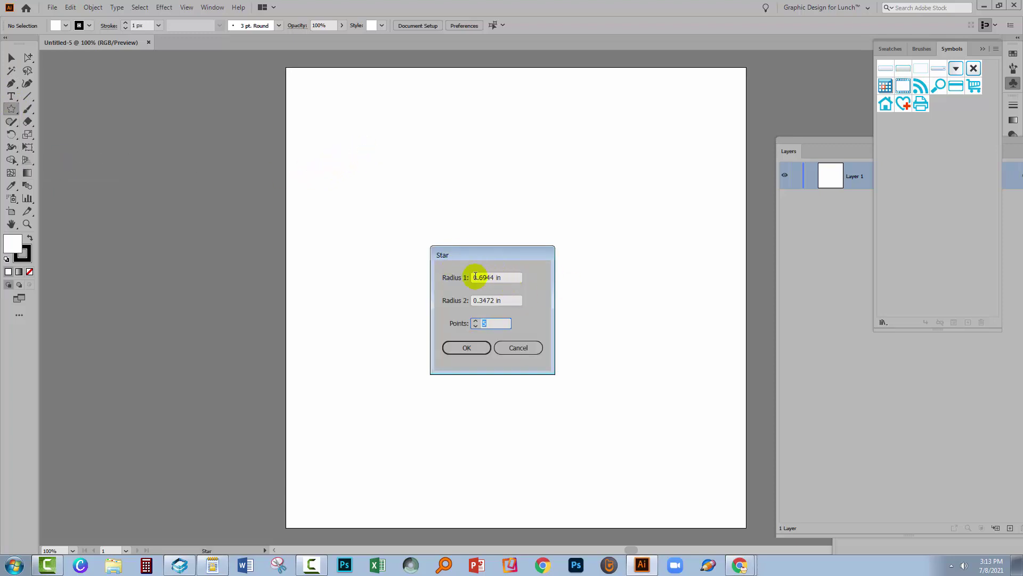
{"action": "left_click", "coordinate": [510, 276]}
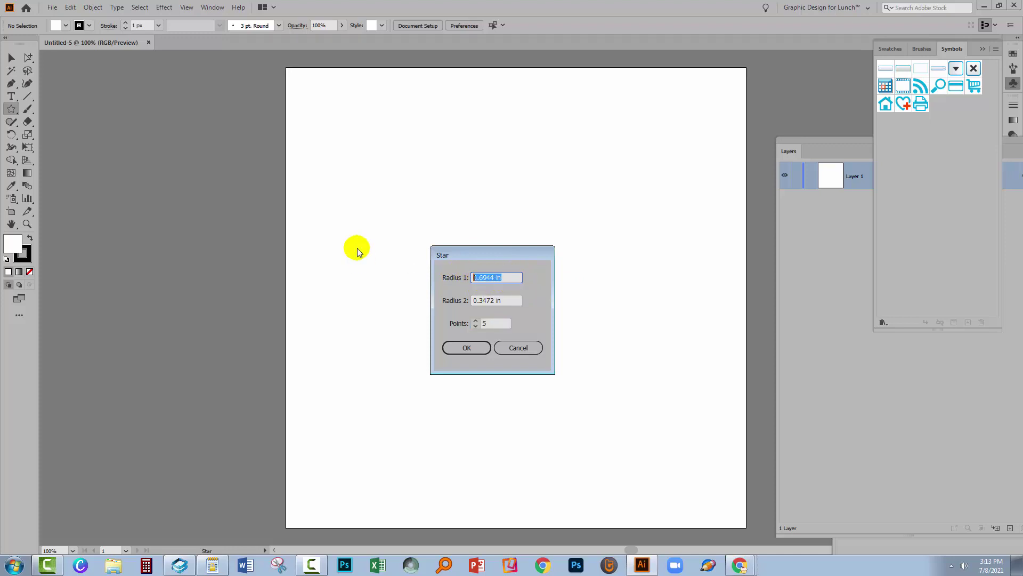
{"action": "type", "text": "50px"}
{"action": "key", "text": "Tab"}
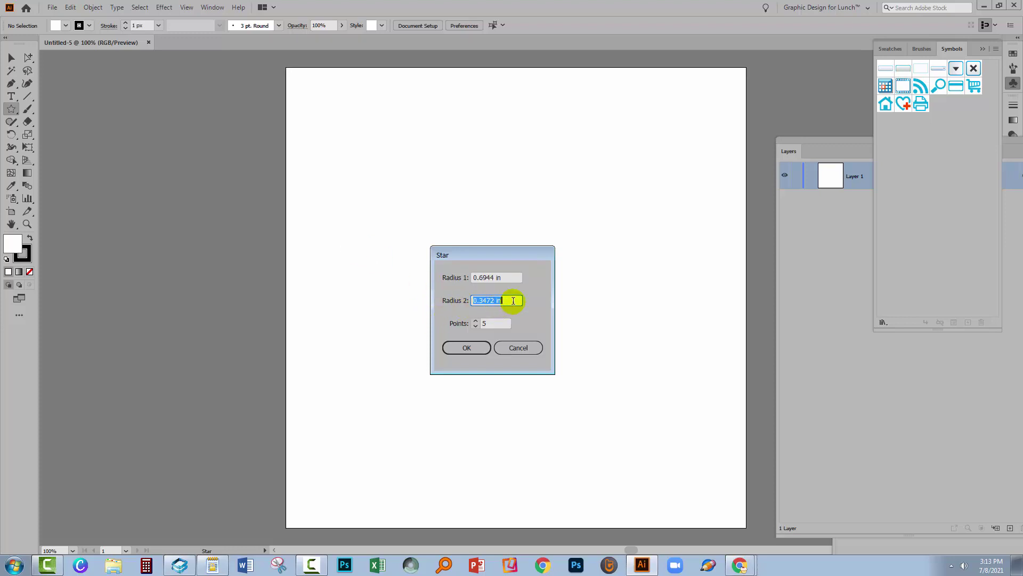
{"action": "type", "text": "25px"}
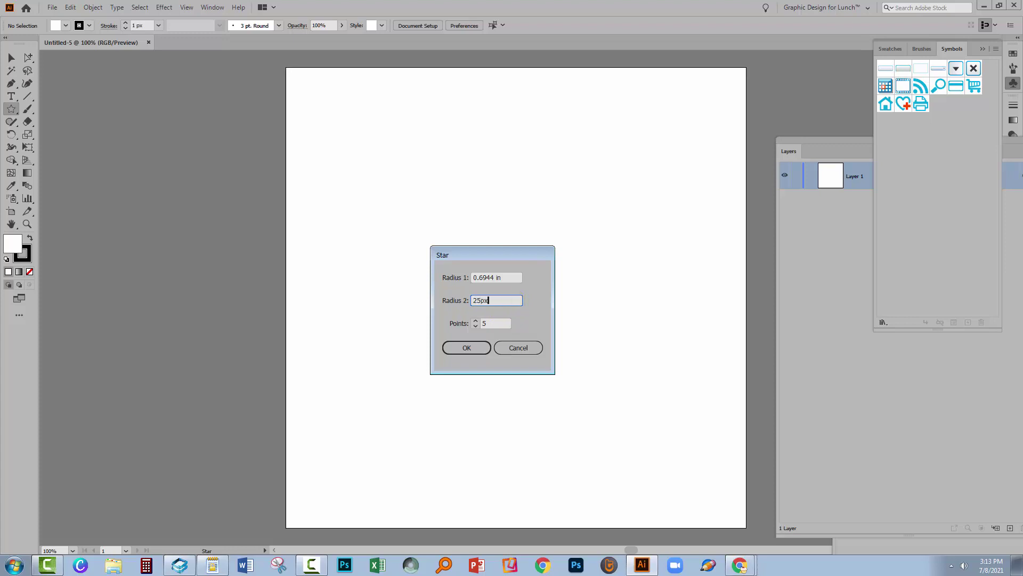
{"action": "left_click", "coordinate": [472, 345]}
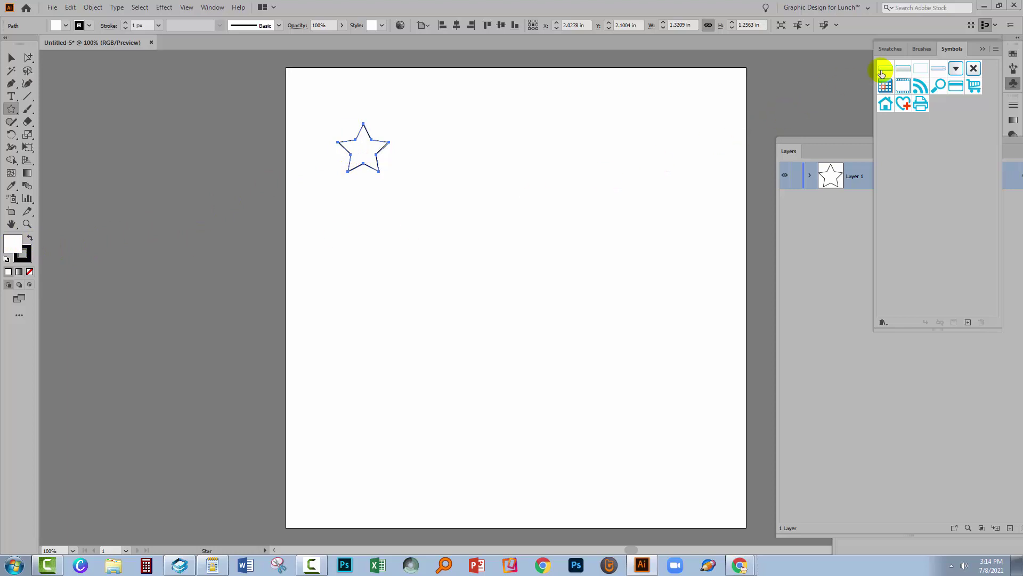
- Give the star a light pink fill and a thicker dark pink outline from the Swatches
{"action": "left_click", "coordinate": [890, 48]}
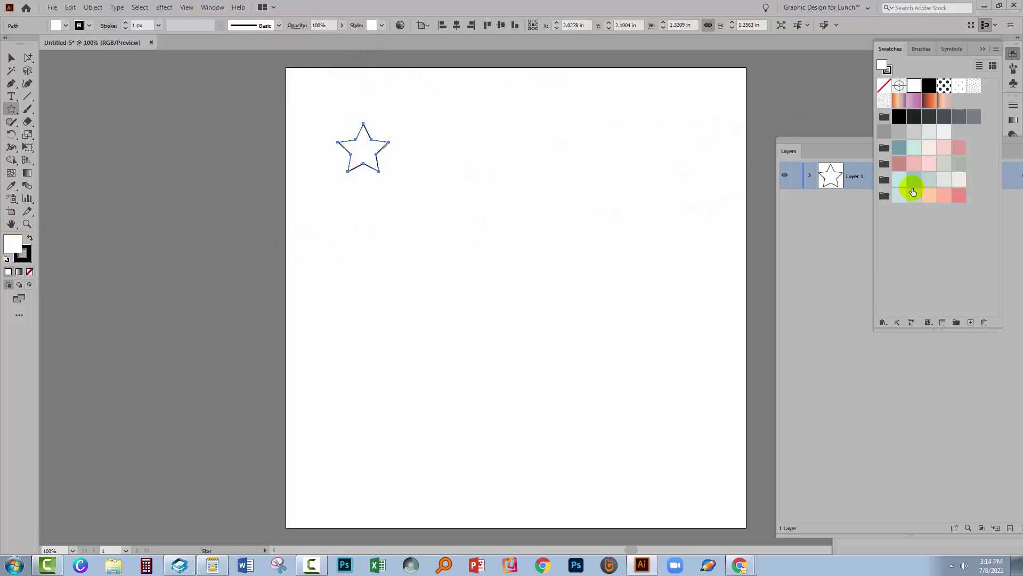
{"action": "left_click", "coordinate": [929, 164]}
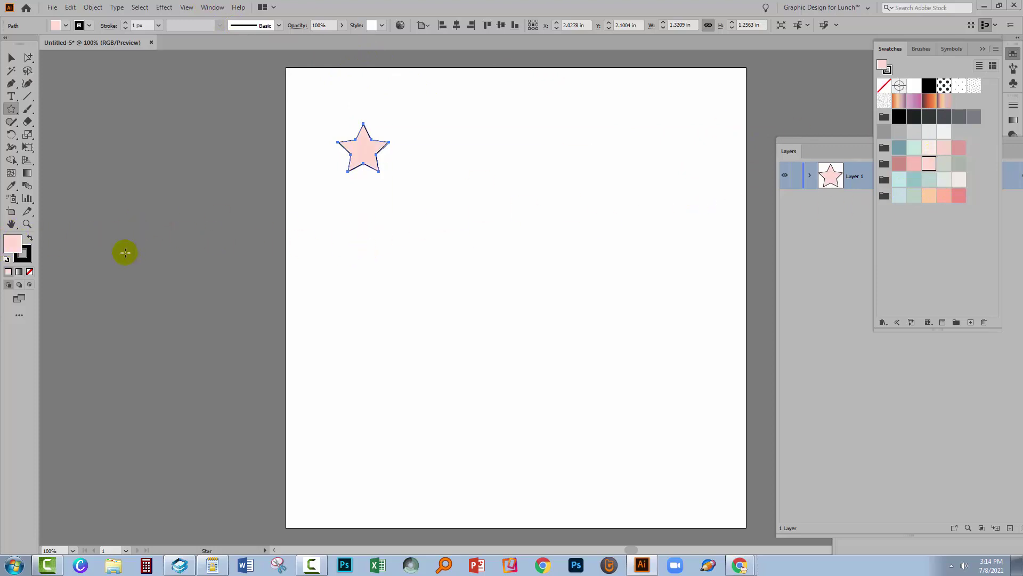
{"action": "left_click", "coordinate": [22, 251]}
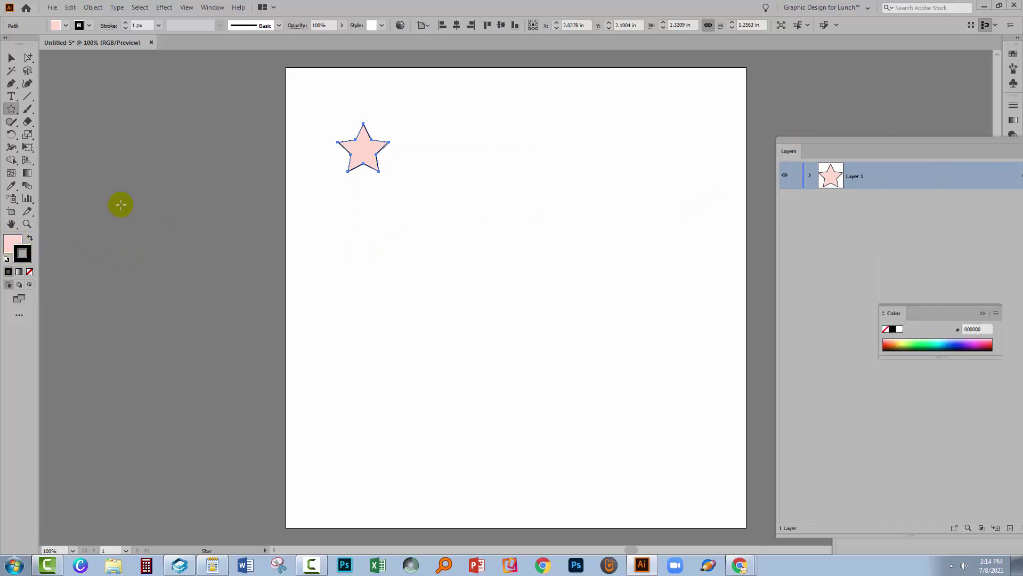
{"action": "left_click", "coordinate": [1013, 53]}
{"action": "left_click", "coordinate": [899, 163]}
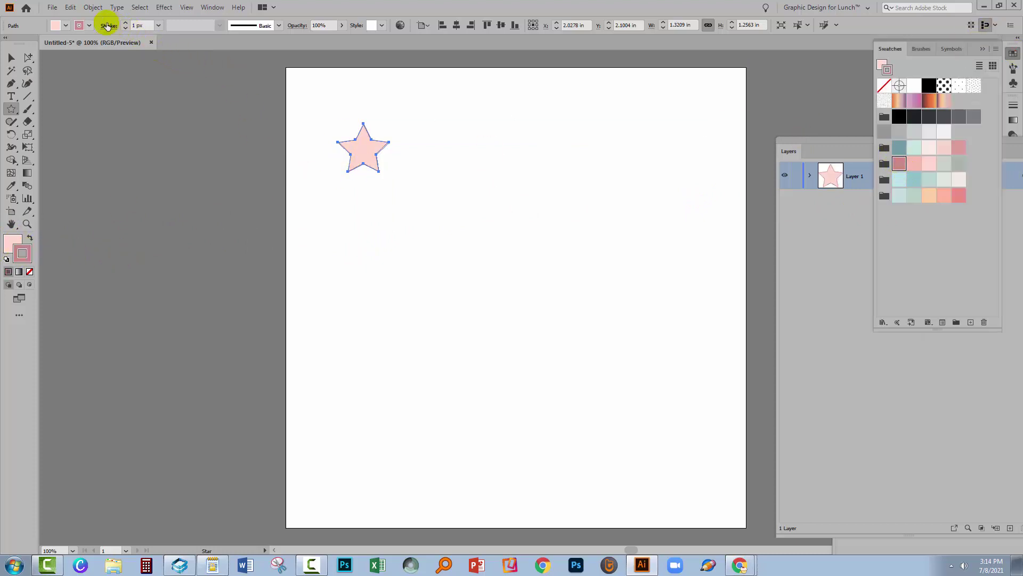
{"action": "left_click", "coordinate": [123, 23]}
{"action": "left_click", "coordinate": [123, 22]}
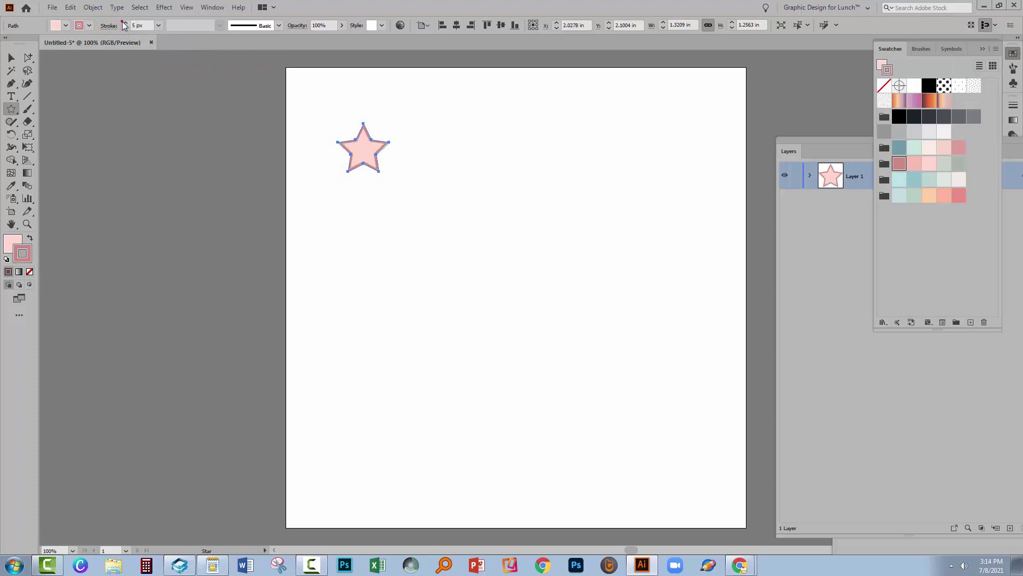
- Shrink the star to about 0.6 in wide and deselect it
{"action": "left_click", "coordinate": [11, 57]}
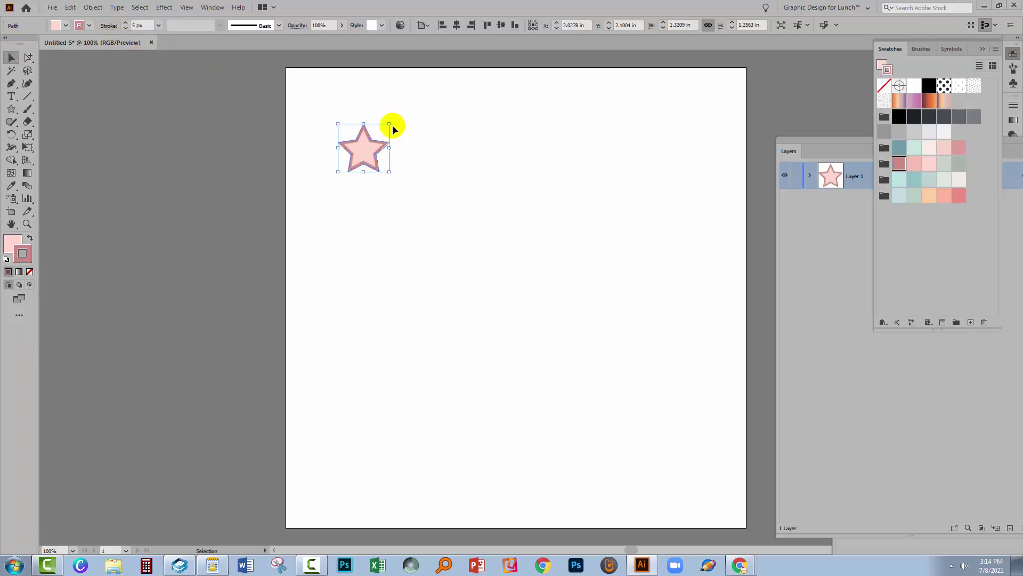
{"action": "left_click_drag", "start_coordinate": [390, 124], "coordinate": [299, 80]}
{"action": "left_click", "coordinate": [393, 168]}
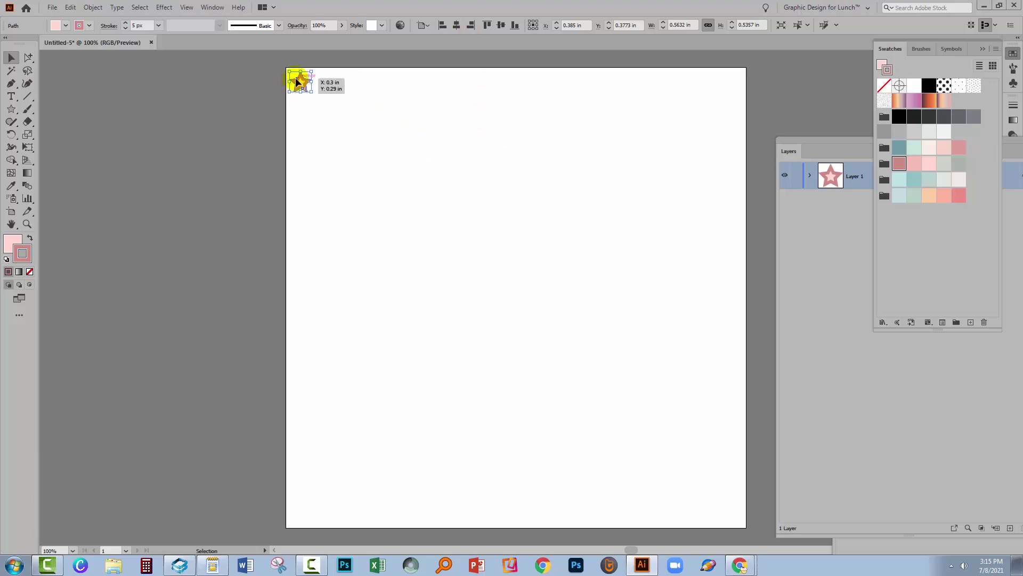
- Save the pink star as a dynamic symbol, New Symbol, in the Symbols panel
{"action": "left_click", "coordinate": [954, 48]}
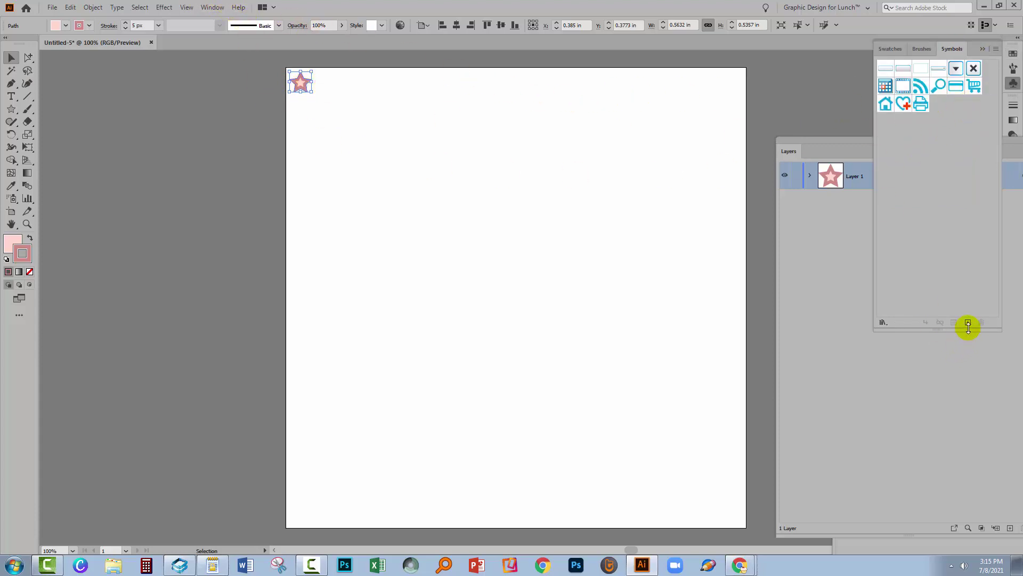
{"action": "left_click", "coordinate": [968, 323]}
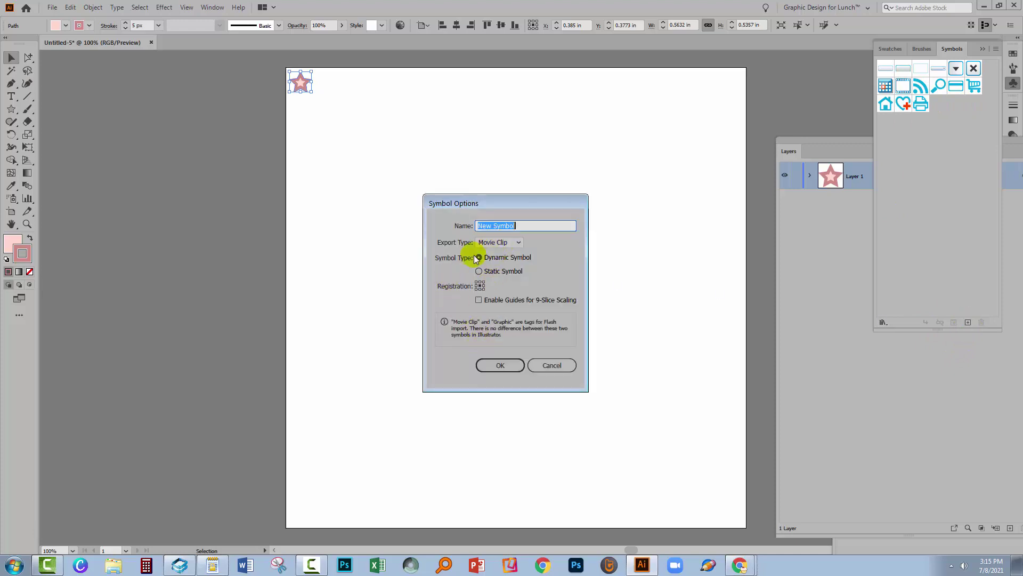
{"action": "left_click", "coordinate": [506, 370]}
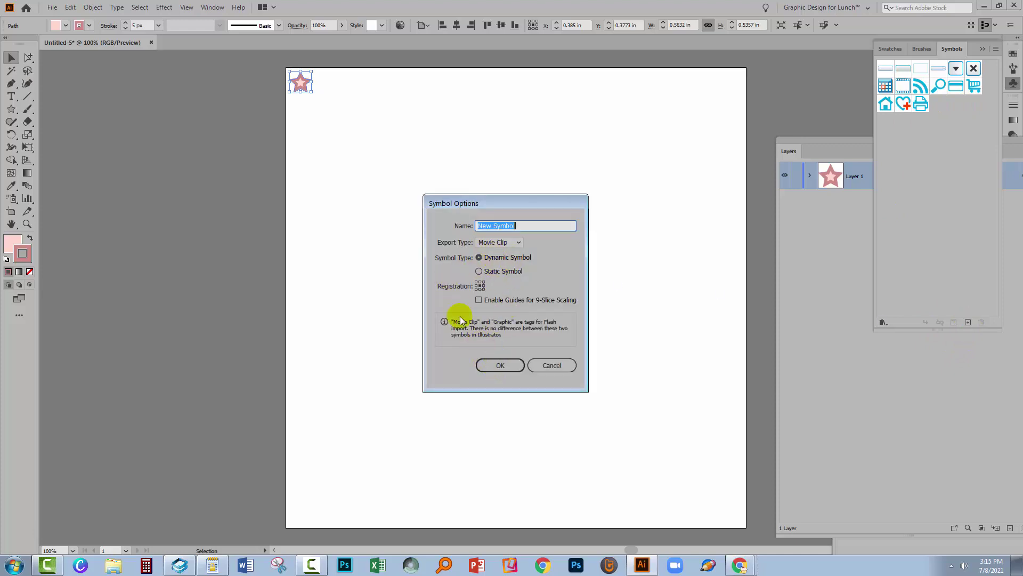
{"action": "left_click", "coordinate": [500, 367]}
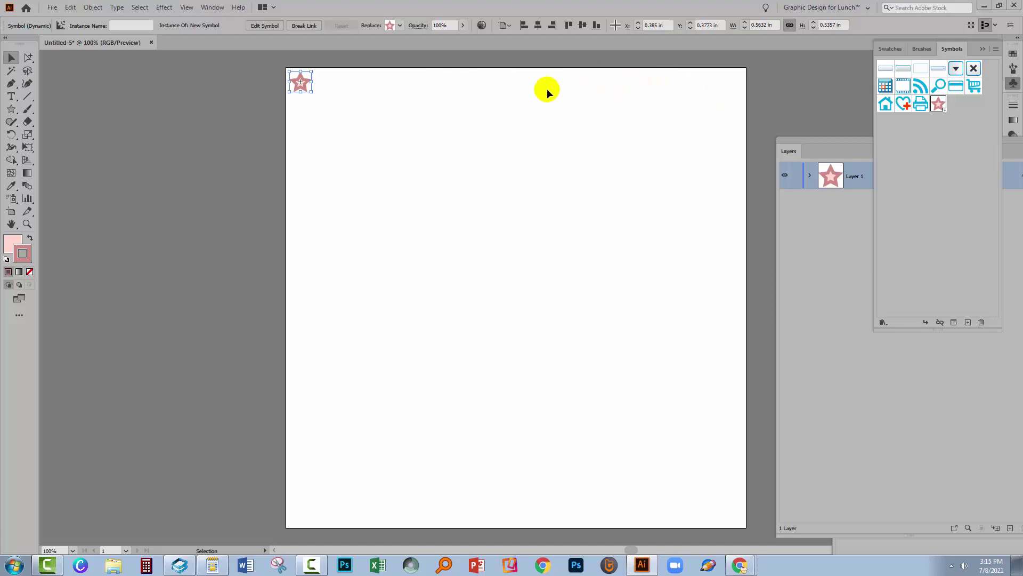
- Browse the Distort & Transform effects menu and close it without applying anything
{"action": "left_click", "coordinate": [164, 7]}
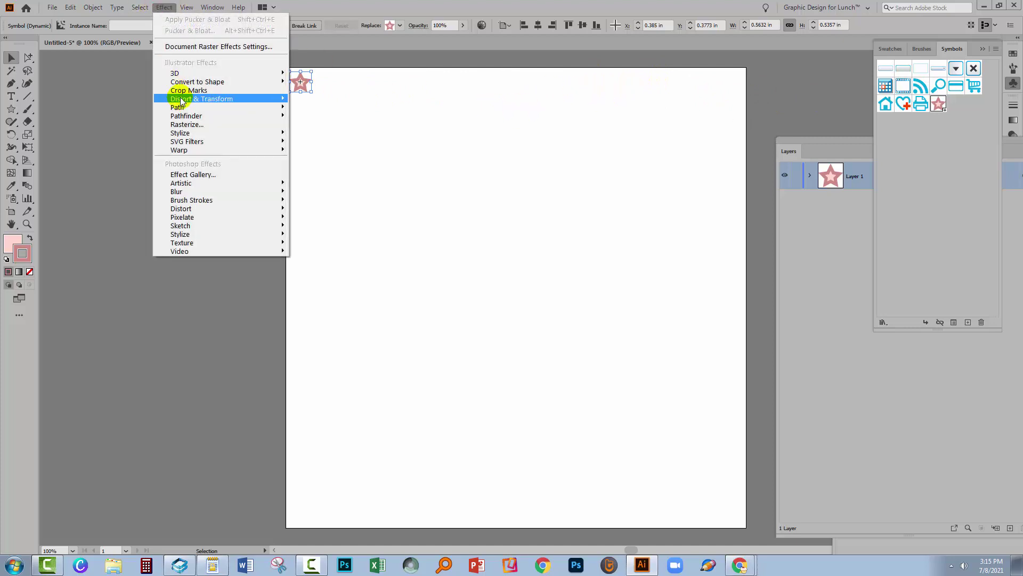
{"action": "mouse_move", "coordinate": [181, 99]}
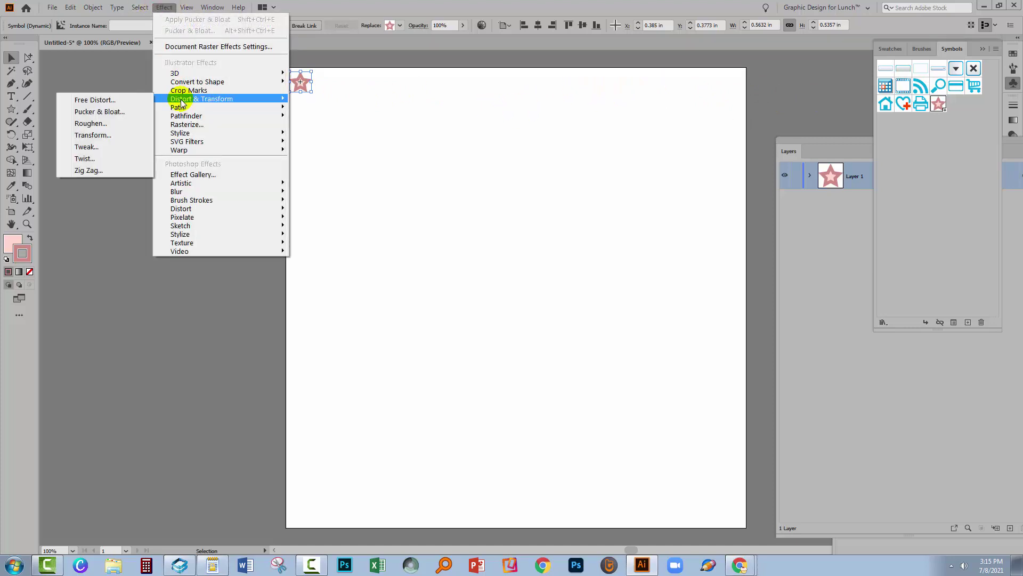
{"action": "left_click", "coordinate": [344, 12]}
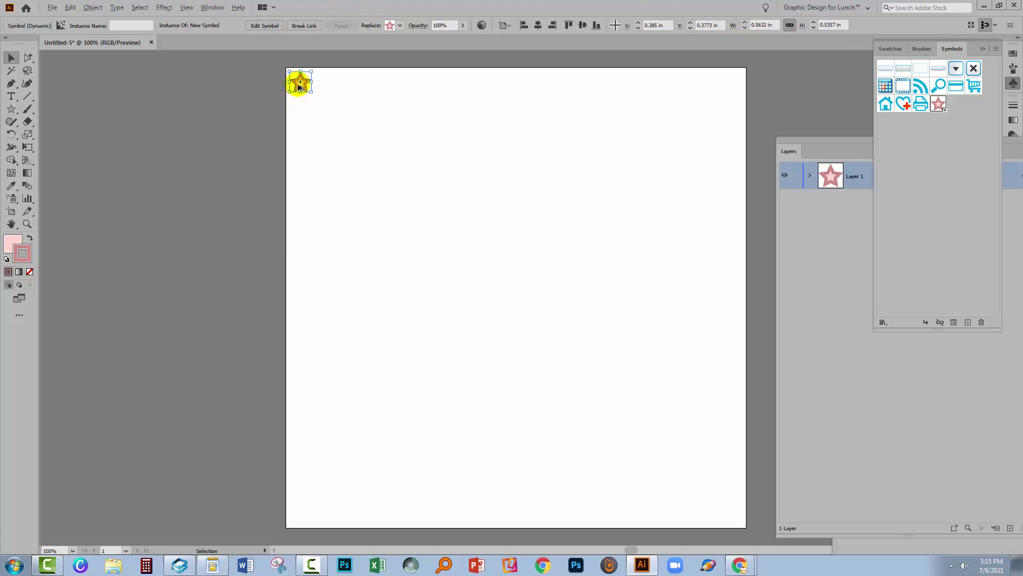
- Copy the star 0.75 in to the right and repeat with Ctrl+D across the top
{"action": "left_click_drag", "start_coordinate": [300, 87], "coordinate": [328, 87]}
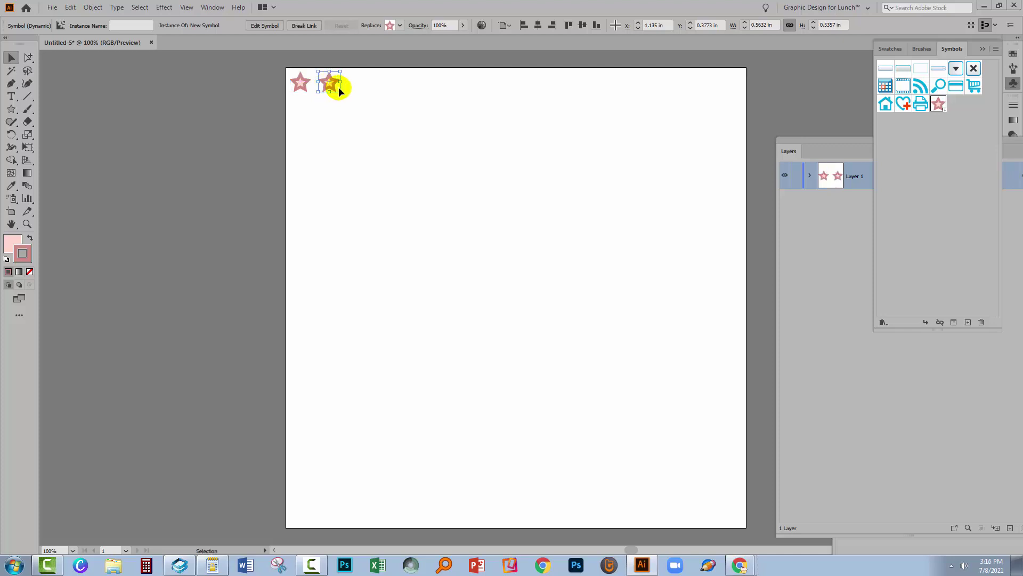
{"action": "left_click", "coordinate": [354, 117]}
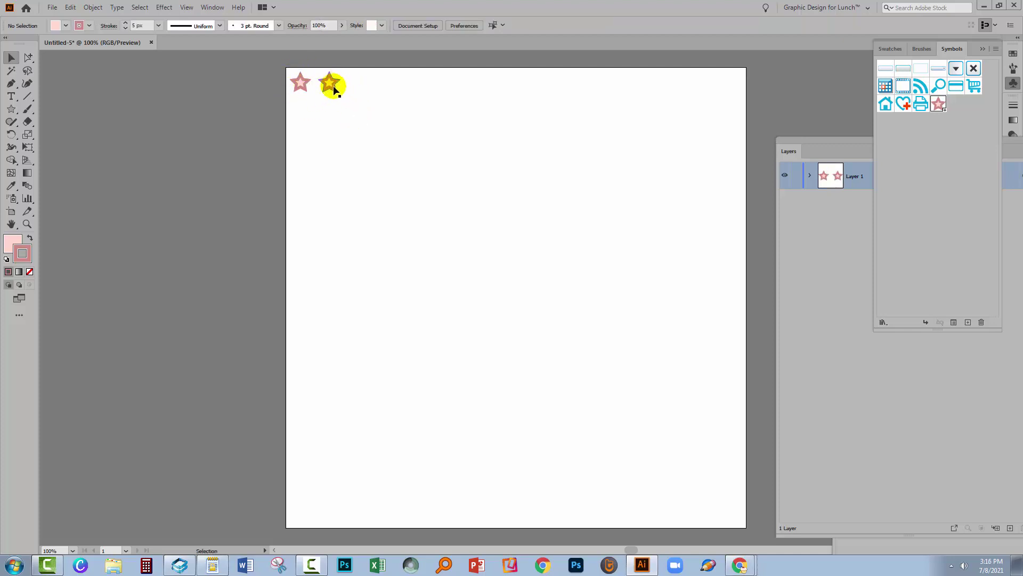
{"action": "left_click", "coordinate": [330, 84]}
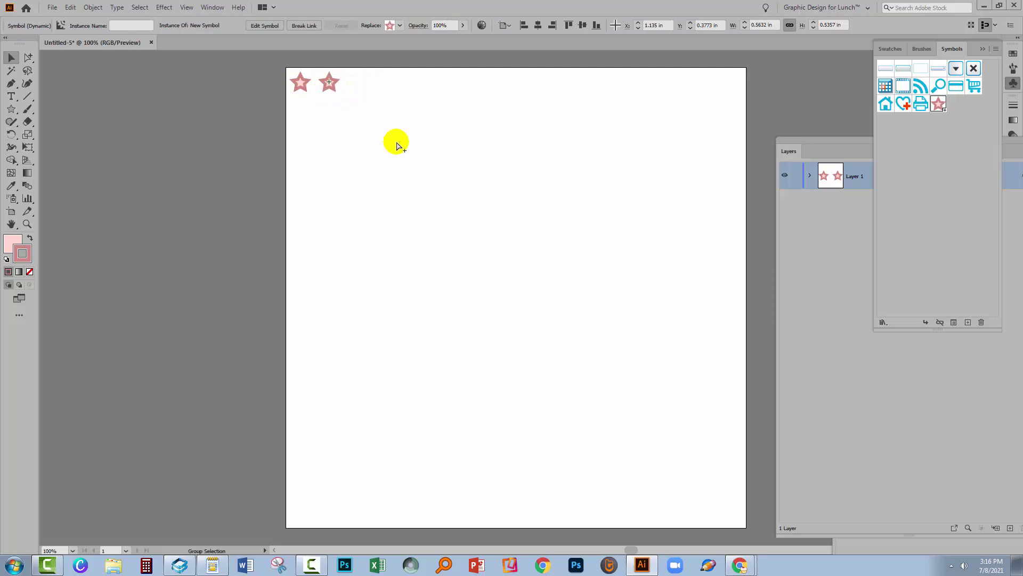
{"action": "key", "text": "ctrl+d"}
{"action": "key", "text": "ctrl+d"}
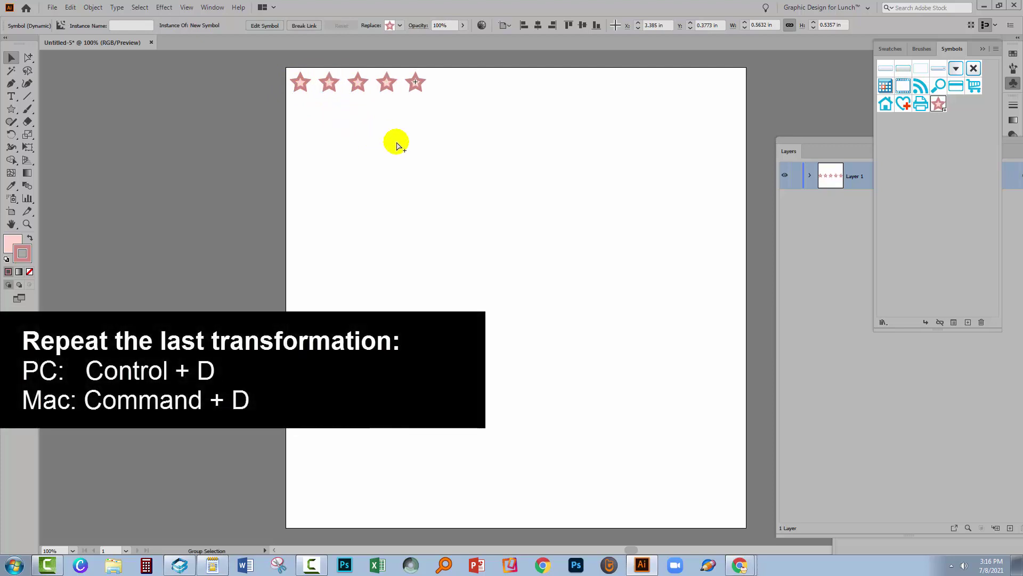
{"action": "key", "text": "ctrl+d"}
{"action": "key", "text": "ctrl+d"}
{"action": "key", "text": "ctrl+d"}
{"action": "key", "text": "ctrl+d"}
{"action": "key", "text": "ctrl+d"}
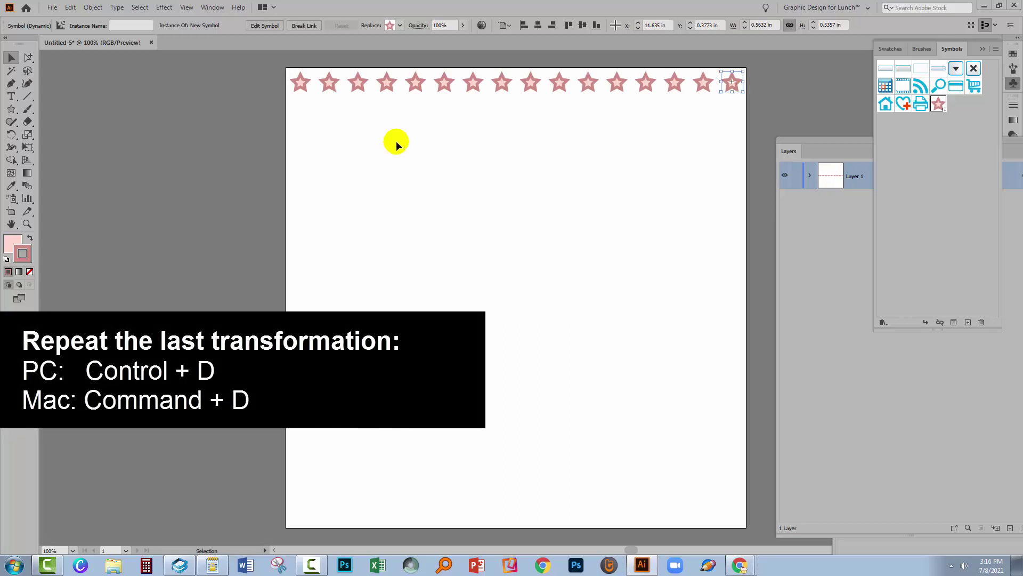
- Select the top star row, copy it one row down, and repeat to add rows
{"action": "left_click", "coordinate": [291, 88]}
{"action": "left_click_drag", "start_coordinate": [267, 67], "coordinate": [763, 94]}
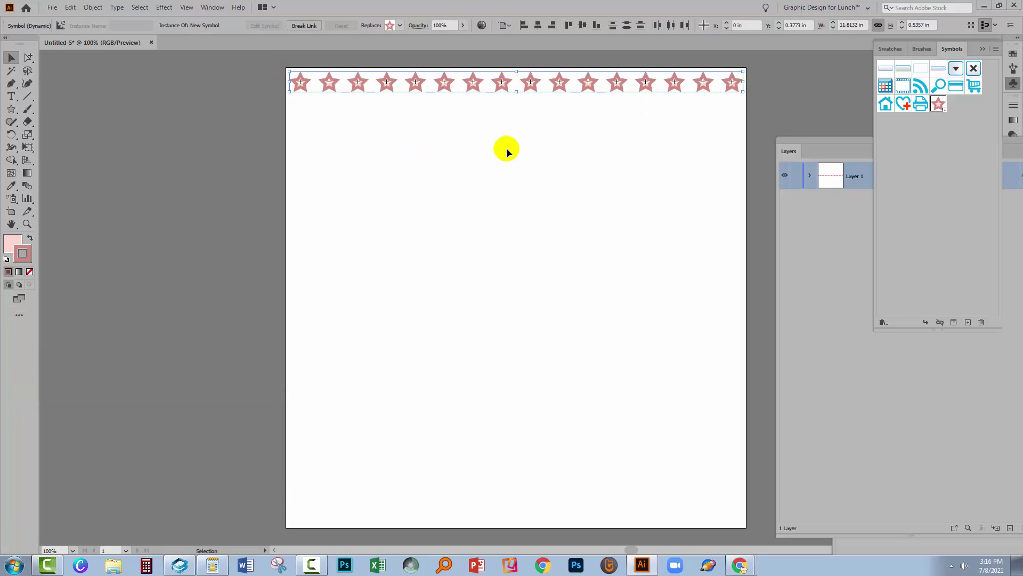
{"action": "left_click_drag", "start_coordinate": [299, 84], "coordinate": [300, 111]}
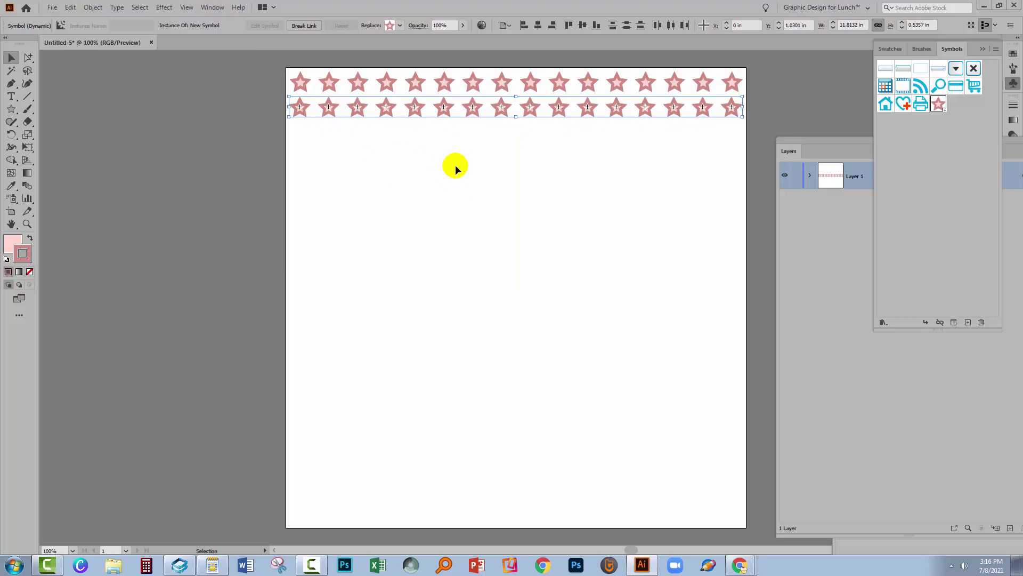
{"action": "key", "text": "ctrl+d"}
{"action": "key", "text": "ctrl+d"}
{"action": "key", "text": "ctrl+d"}
{"action": "key", "text": "ctrl+d"}
{"action": "key", "text": "ctrl+d"}
{"action": "key", "text": "ctrl+d"}
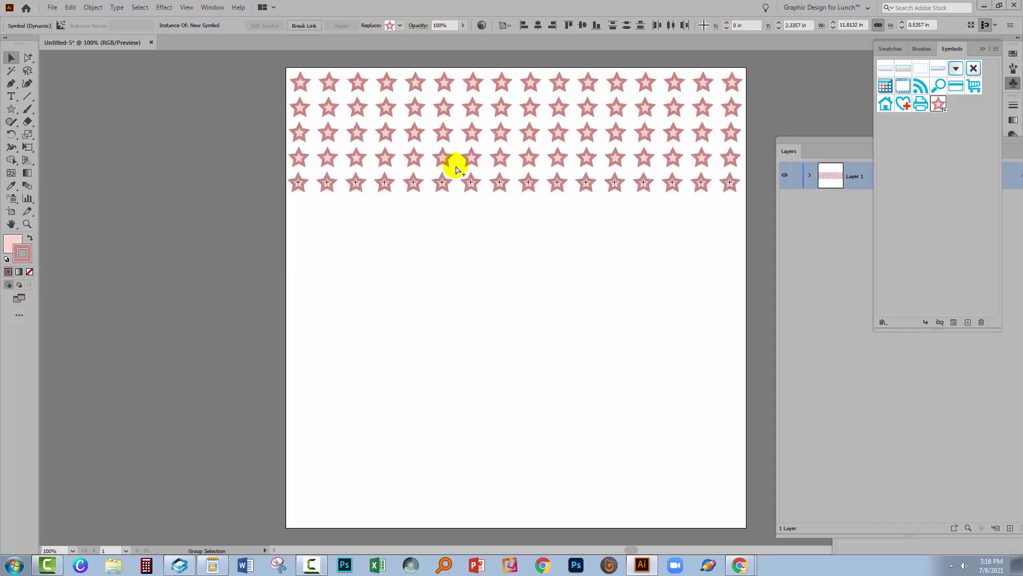
{"action": "key", "text": "ctrl+d"}
{"action": "key", "text": "ctrl+d"}
{"action": "key", "text": "ctrl+d"}
{"action": "key", "text": "ctrl+d"}
{"action": "key", "text": "ctrl+d"}
{"action": "key", "text": "ctrl+d"}
{"action": "key", "text": "ctrl+d"}
{"action": "key", "text": "ctrl+d"}
{"action": "key", "text": "ctrl+d"}
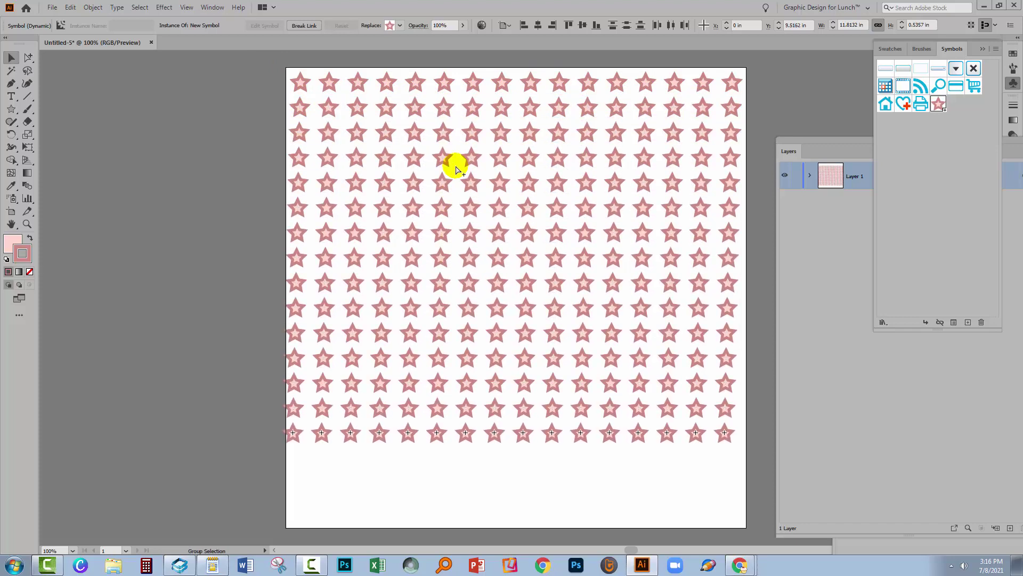
{"action": "key", "text": "ctrl+d"}
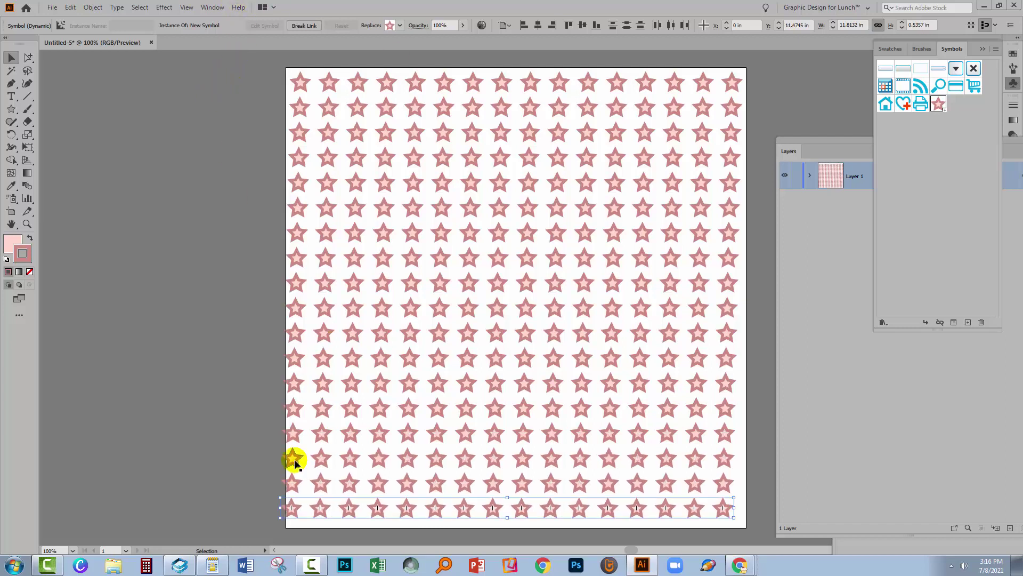
- Shift the star grid slightly right and down, then select all the star instances
{"action": "left_click", "coordinate": [207, 106]}
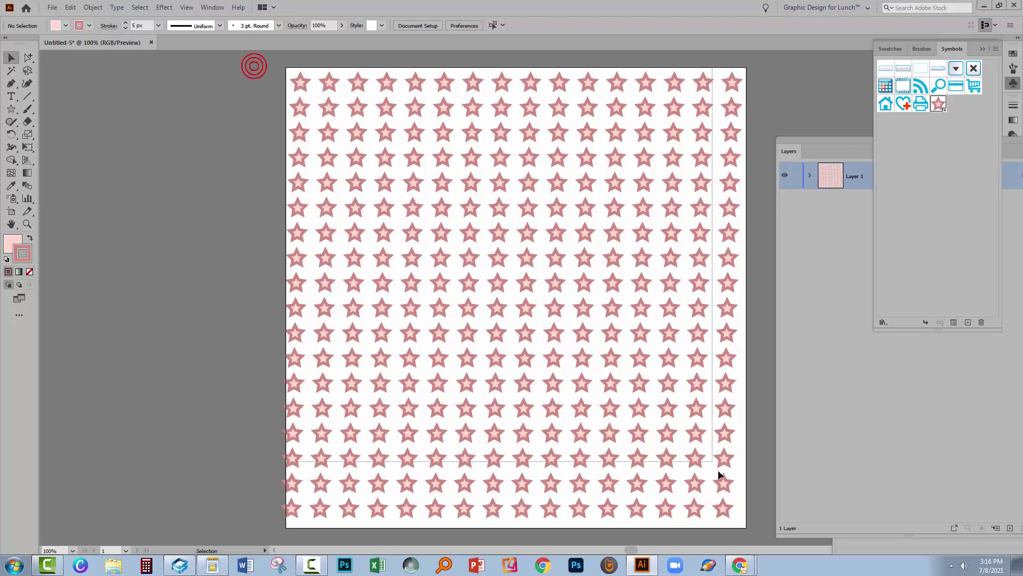
{"action": "mouse_move", "coordinate": [666, 510]}
{"action": "left_mouse_down"}
{"action": "mouse_move", "coordinate": [676, 507]}
{"action": "mouse_move", "coordinate": [657, 507]}
{"action": "left_mouse_up"}
{"action": "left_click", "coordinate": [244, 394]}
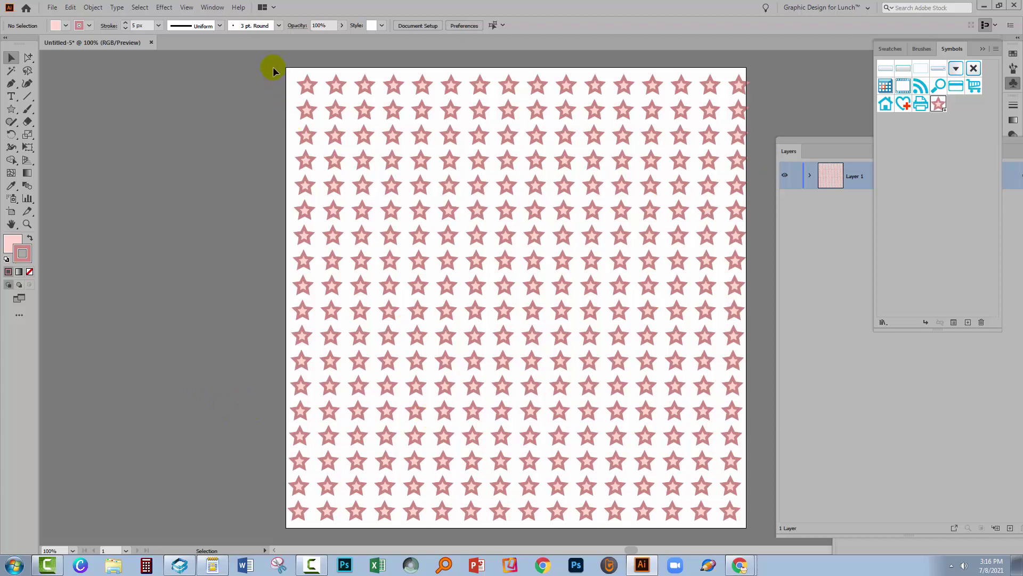
{"action": "left_click", "coordinate": [808, 175]}
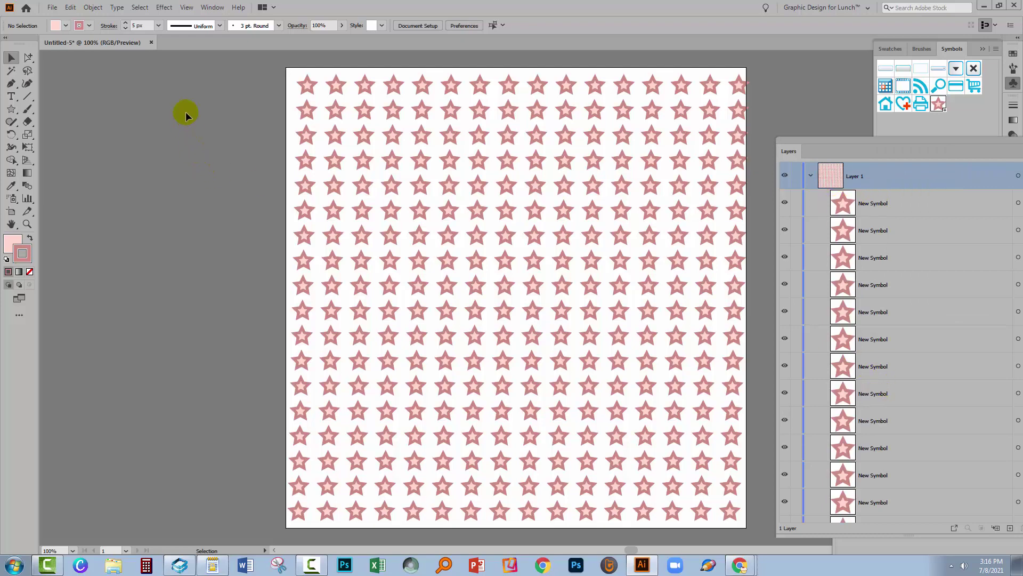
{"action": "left_click_drag", "start_coordinate": [249, 71], "coordinate": [746, 535]}
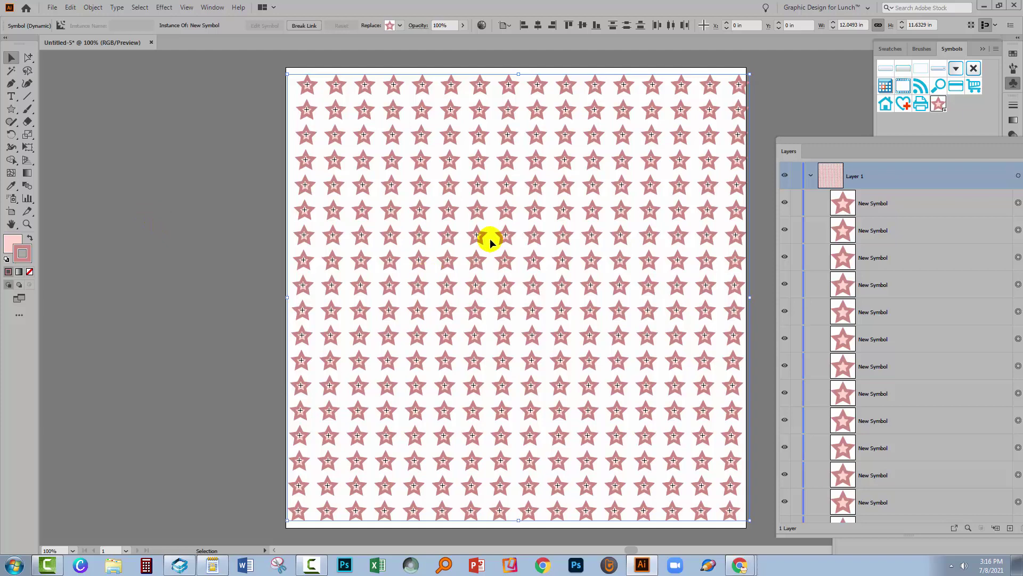
- In Transform Each, set scale 100%/100%, move 0 in and angle 0° for the stars
{"action": "left_click", "coordinate": [93, 7]}
{"action": "mouse_move", "coordinate": [107, 19]}
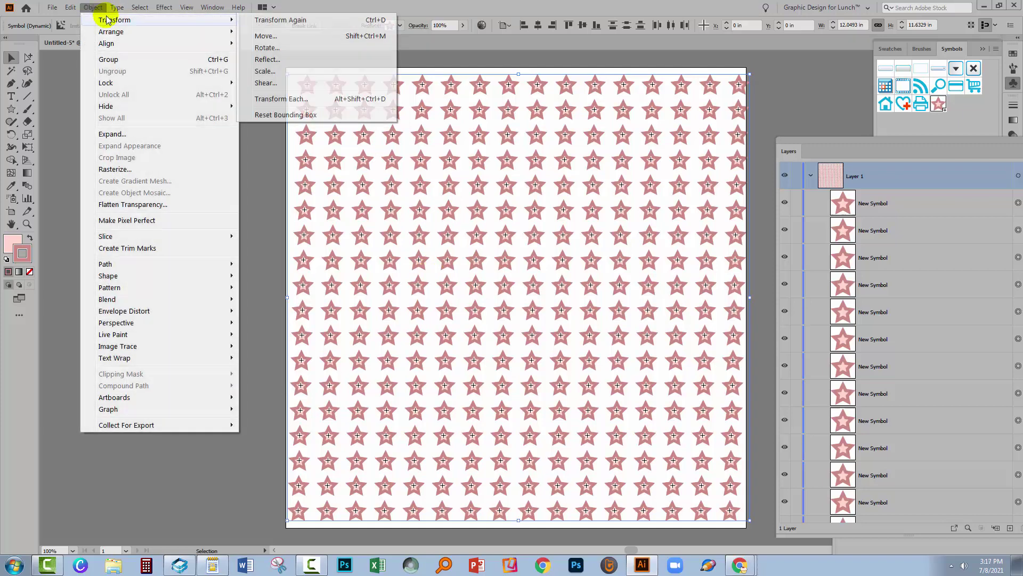
{"action": "left_click", "coordinate": [265, 102]}
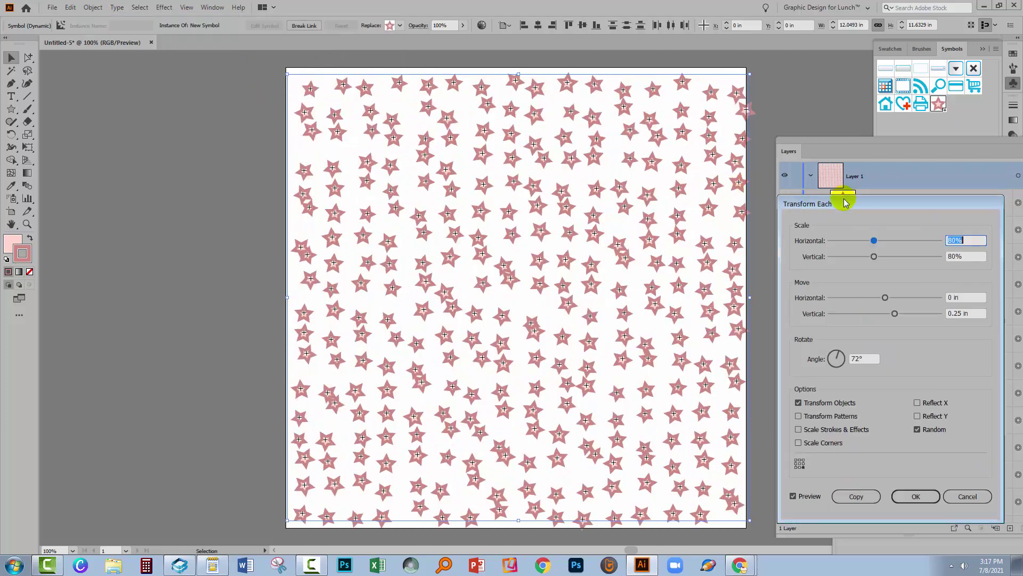
{"action": "left_click_drag", "start_coordinate": [844, 203], "coordinate": [754, 192]}
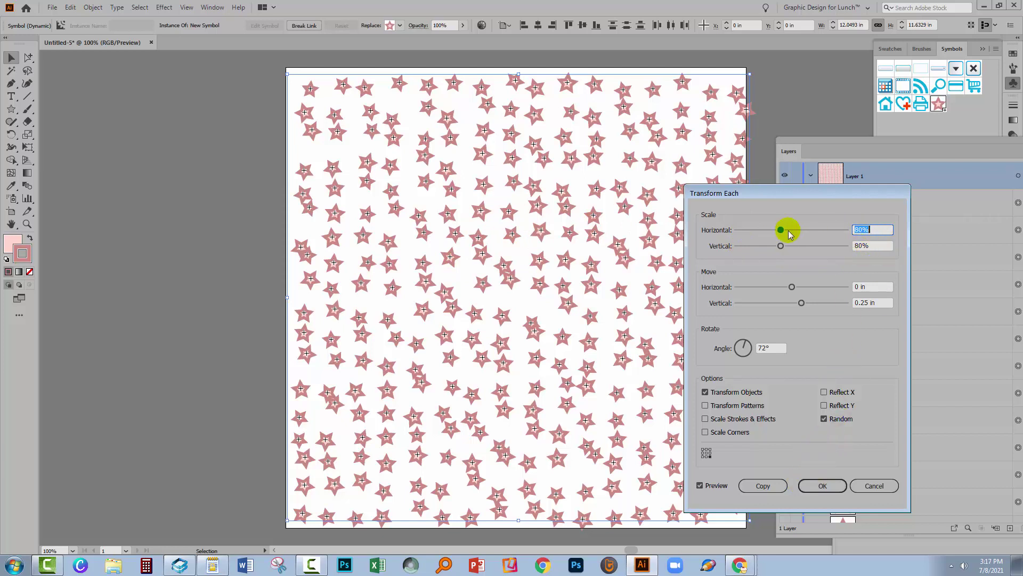
{"action": "type", "text": "100"}
{"action": "key", "text": "Tab"}
{"action": "type", "text": "100"}
{"action": "key", "text": "Tab"}
{"action": "key", "text": "Tab"}
{"action": "type", "text": "0"}
{"action": "key", "text": "Tab"}
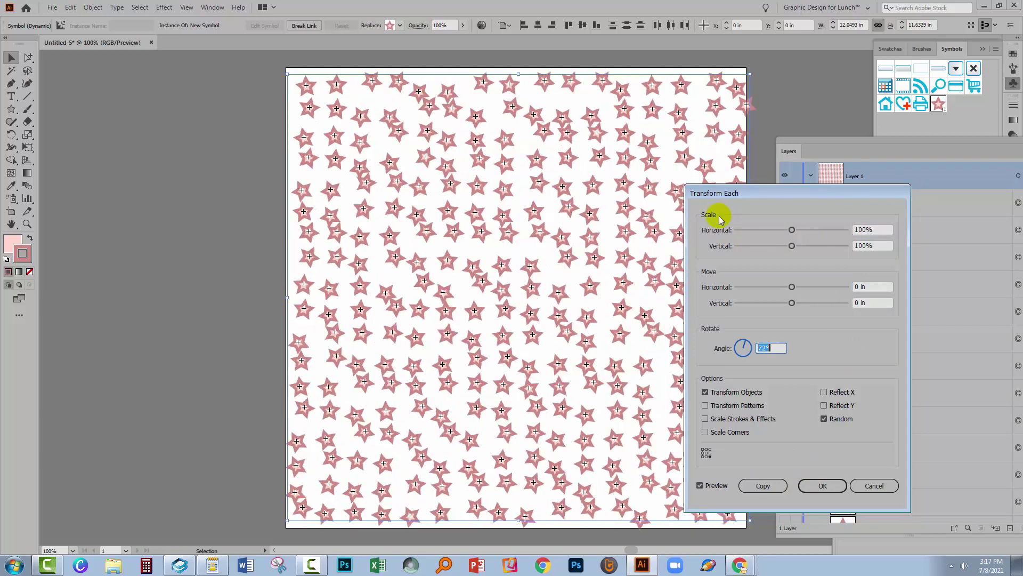
{"action": "type", "text": "0"}
{"action": "left_click", "coordinate": [799, 393]}
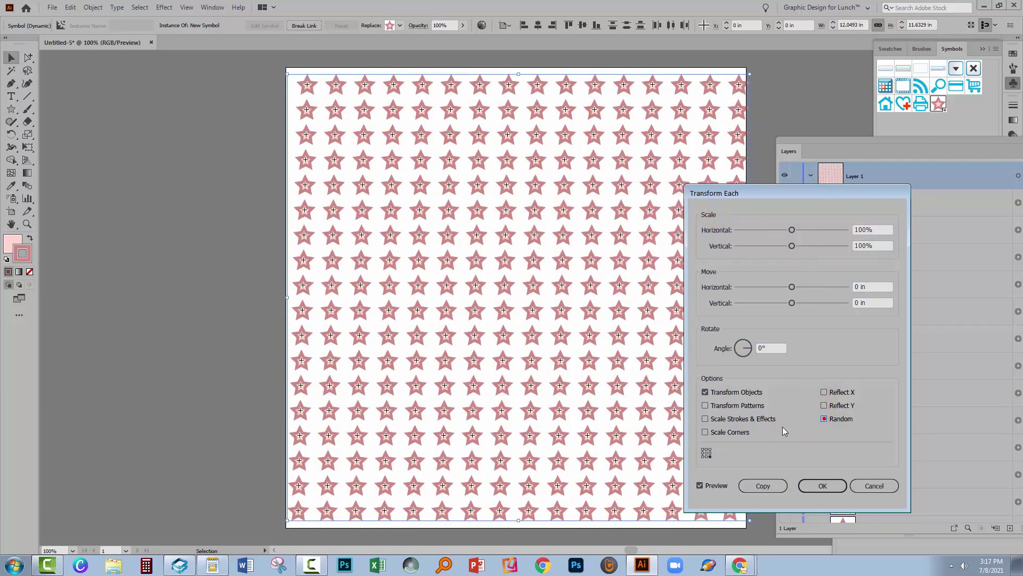
- Set Transform Each scale to 85%, enable Random, and set the angle to 72°
{"action": "key", "text": "space"}
{"action": "left_click_drag", "start_coordinate": [879, 230], "coordinate": [831, 229]}
{"action": "type", "text": "85"}
{"action": "key", "text": "Tab"}
{"action": "type", "text": "85"}
{"action": "key", "text": "Tab"}
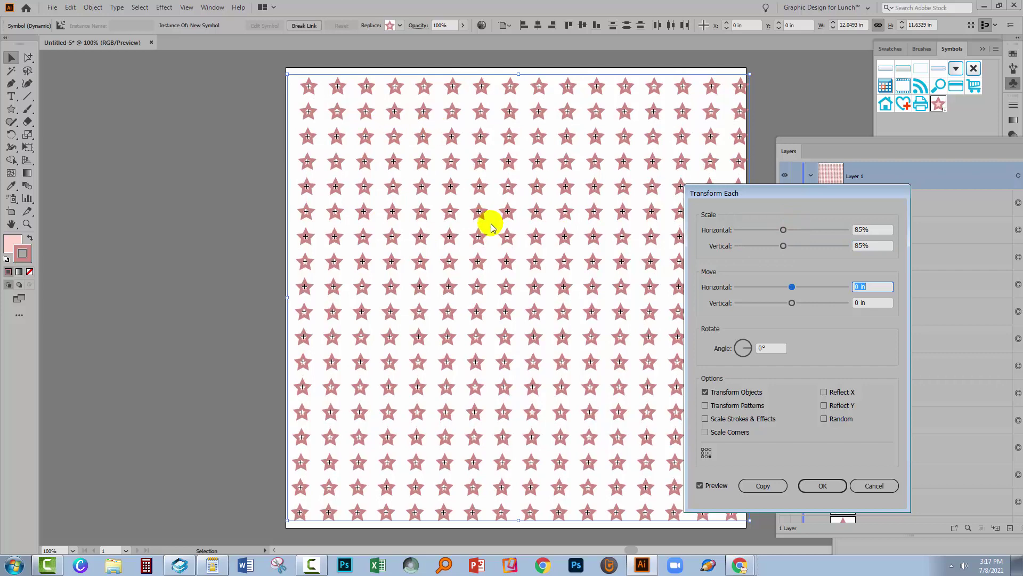
{"action": "left_click", "coordinate": [824, 418]}
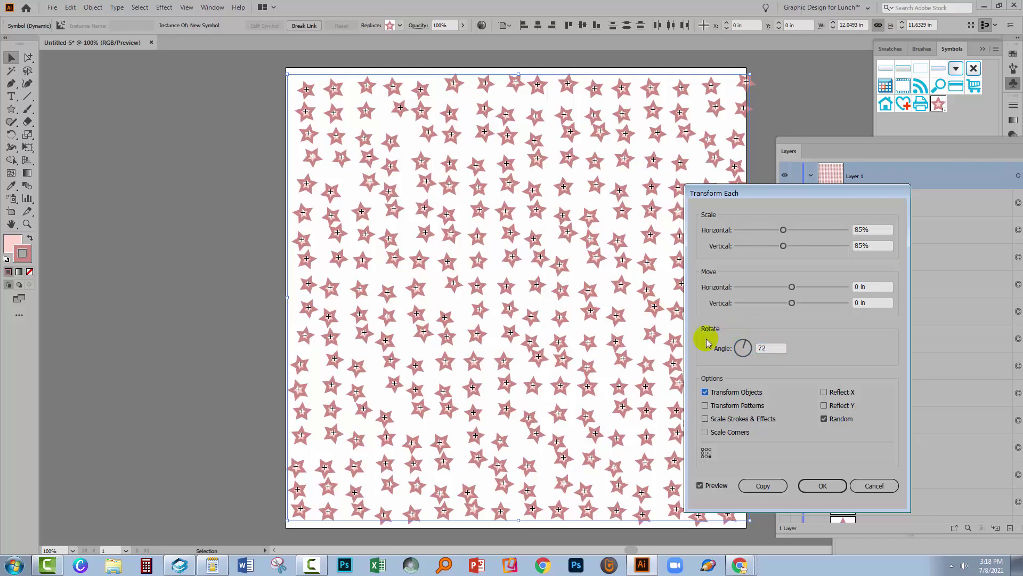
{"action": "key", "text": "Tab"}
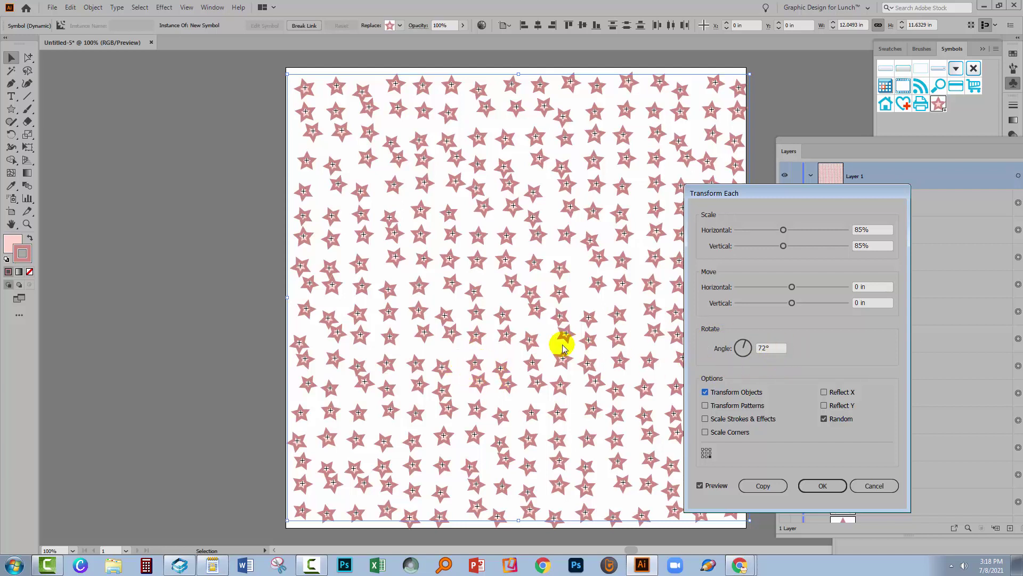
{"action": "left_click", "coordinate": [775, 348]}
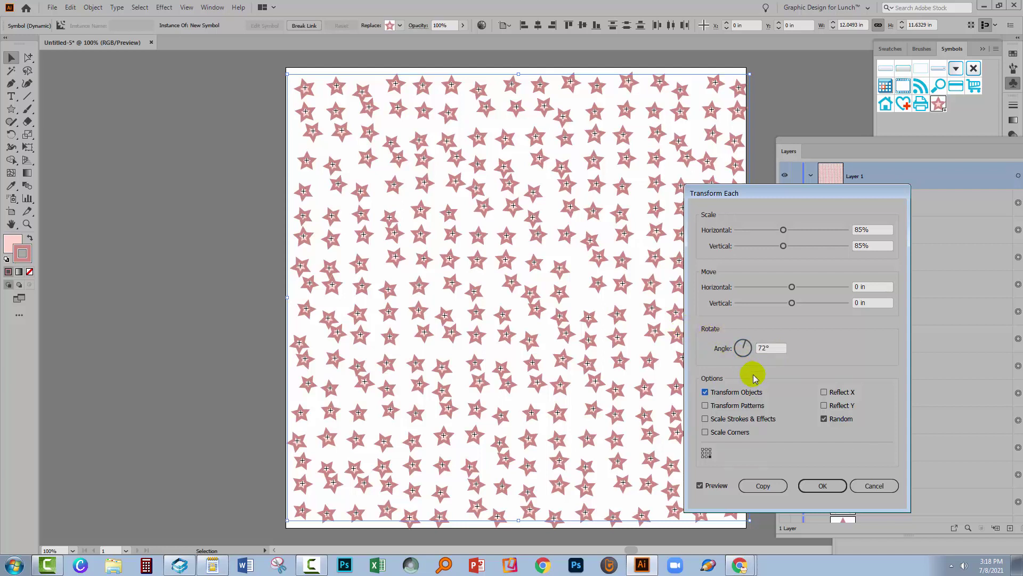
{"action": "left_click", "coordinate": [747, 343]}
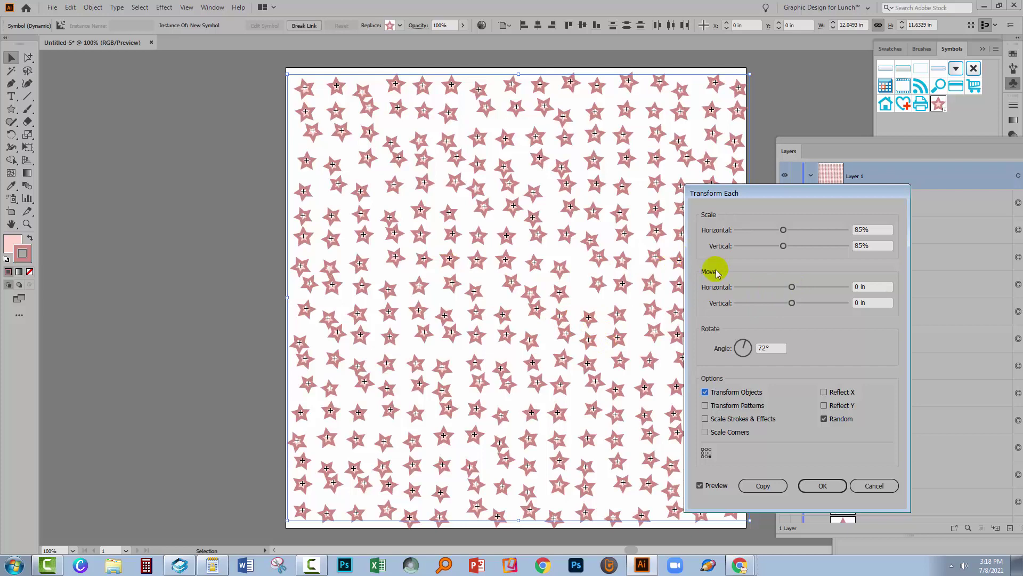
- Raise the horizontal and vertical move distances to 0.125 in
{"action": "left_click", "coordinate": [871, 284]}
{"action": "key", "text": "Up"}
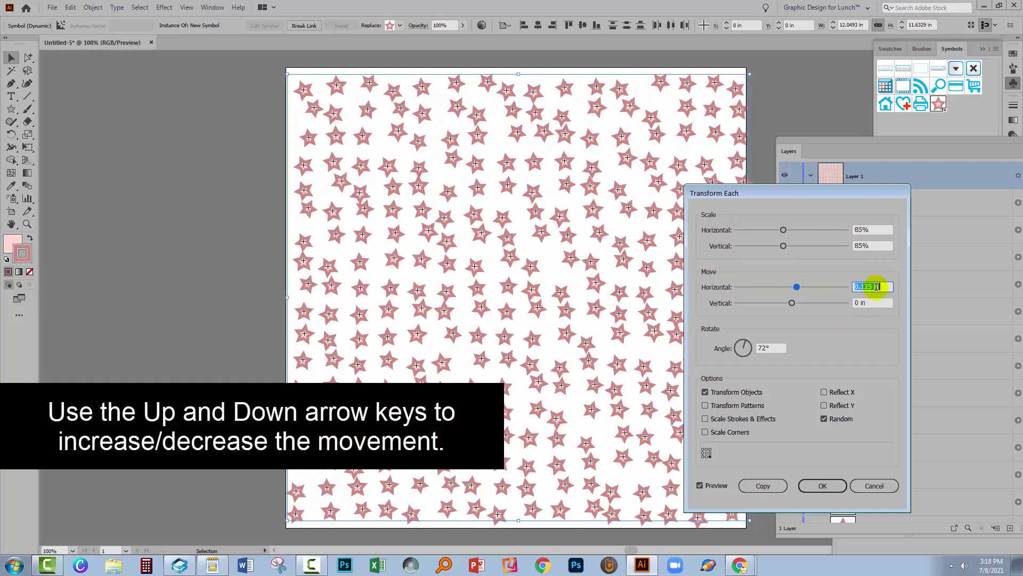
{"action": "left_click", "coordinate": [872, 304]}
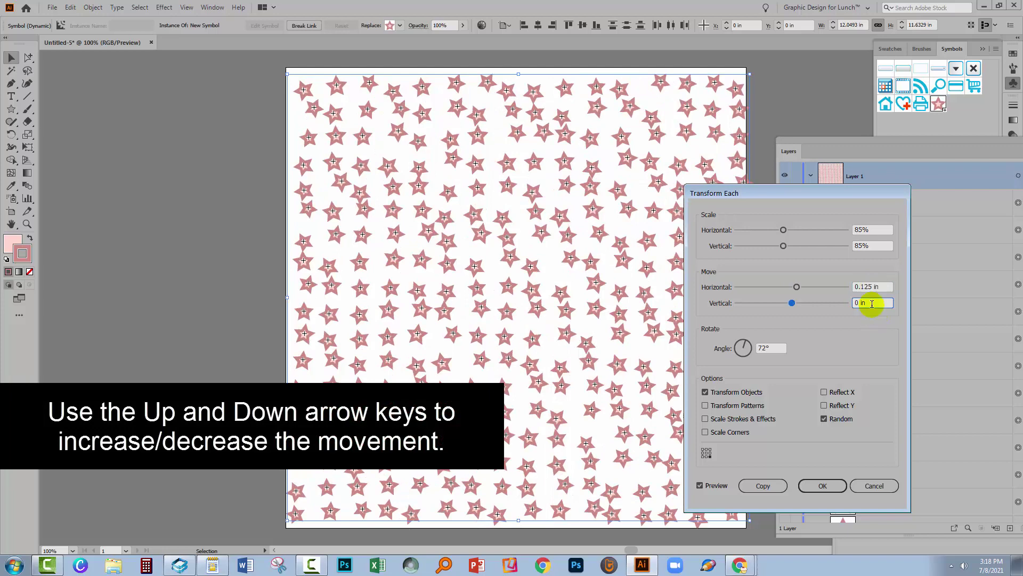
{"action": "key", "text": "Up"}
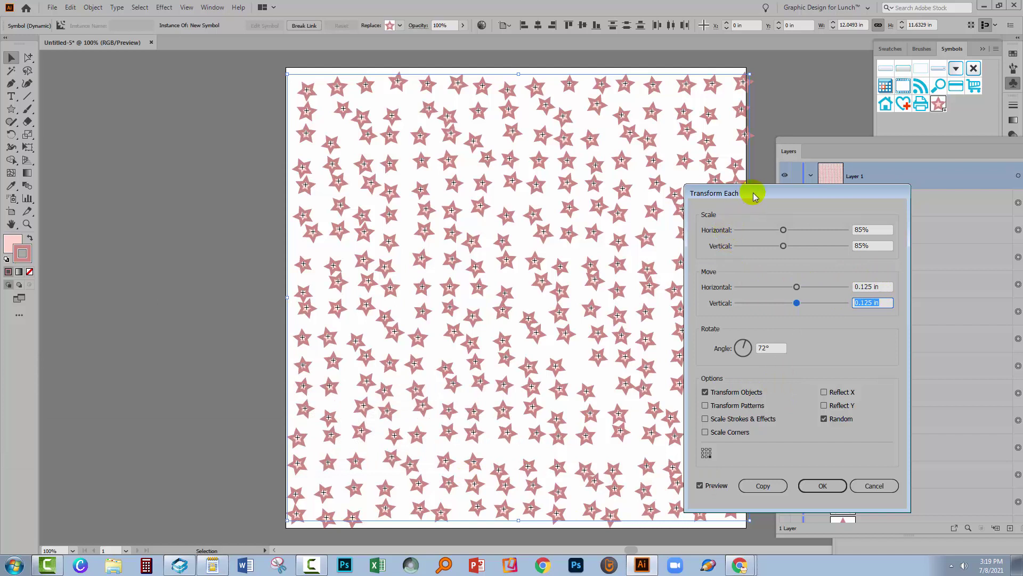
{"action": "left_click_drag", "start_coordinate": [753, 194], "coordinate": [836, 182]}
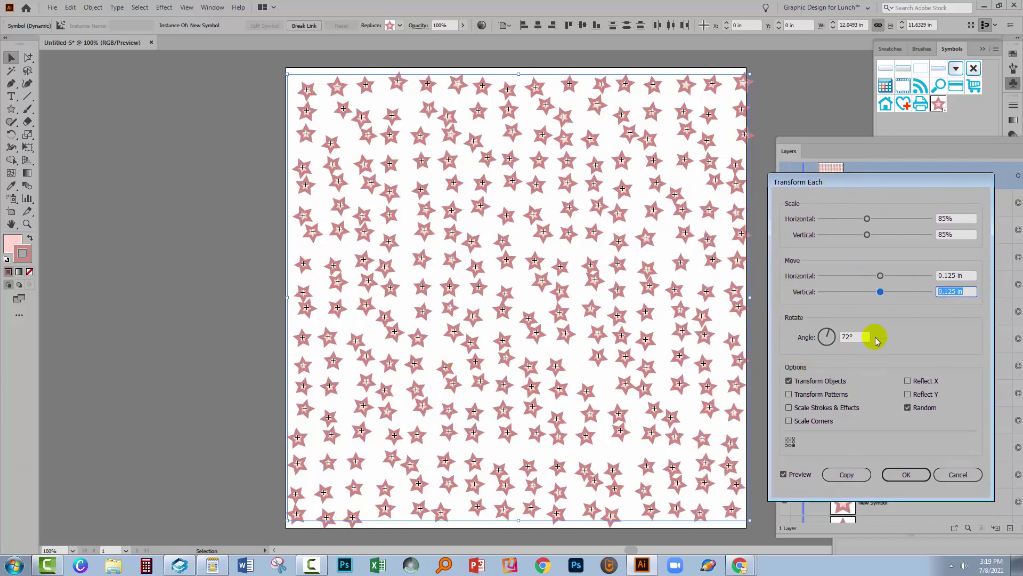
- Lower both scale values to 84% to reshuffle the random scatter, then apply it
{"action": "left_click", "coordinate": [955, 235]}
{"action": "key", "text": "Down"}
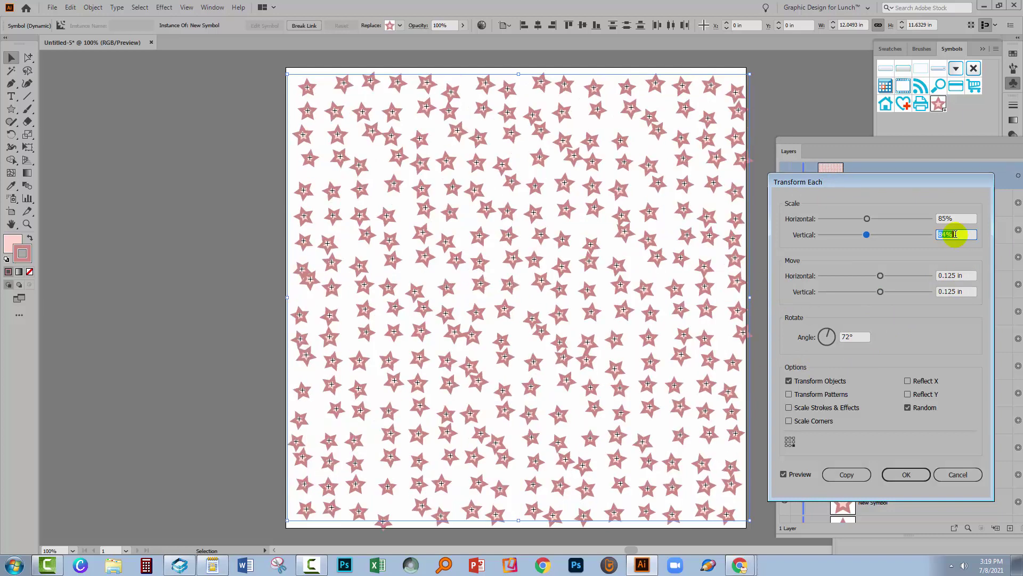
{"action": "key", "text": "Up"}
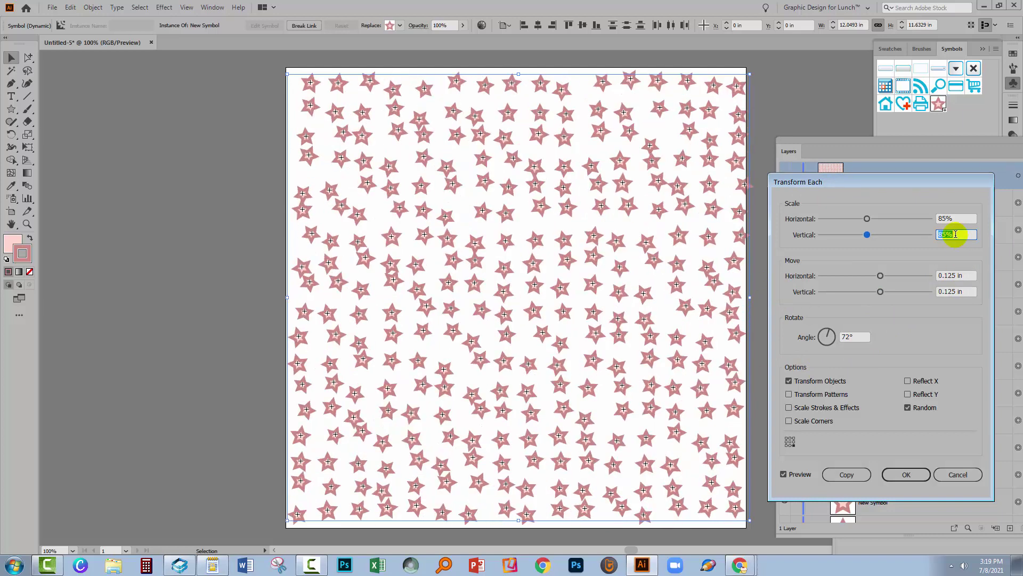
{"action": "key", "text": "Down"}
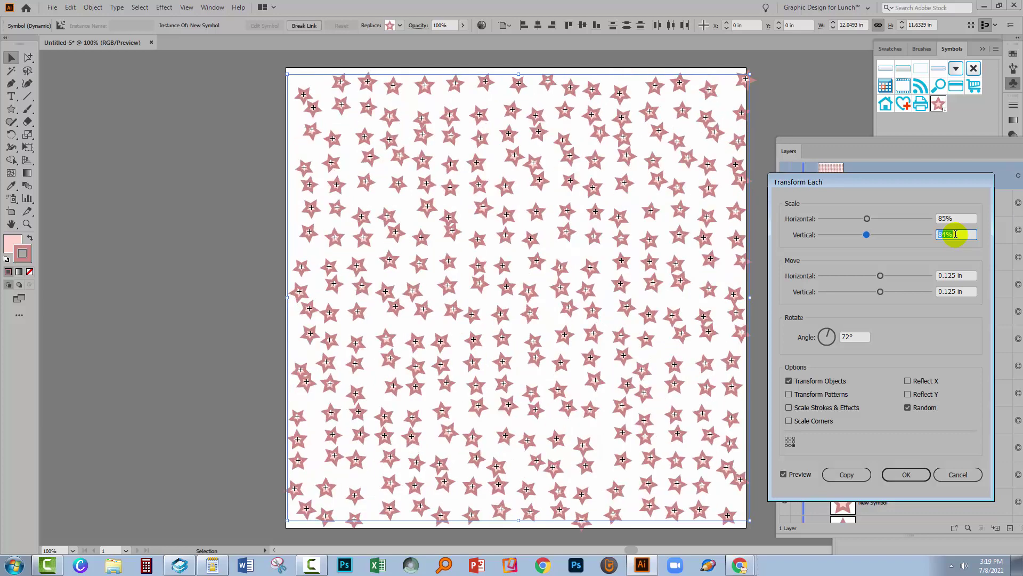
{"action": "key", "text": "Up"}
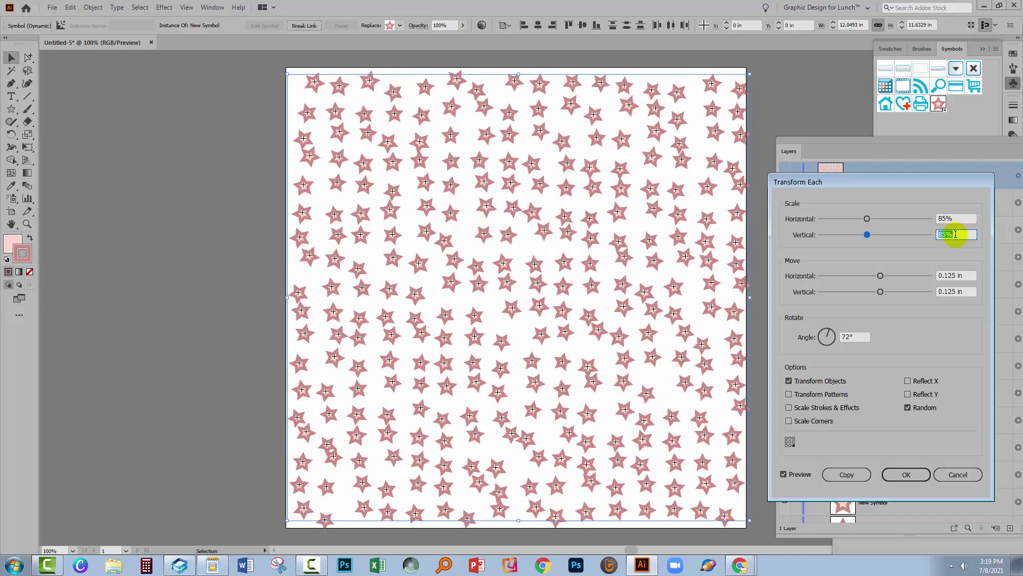
{"action": "key", "text": "Down"}
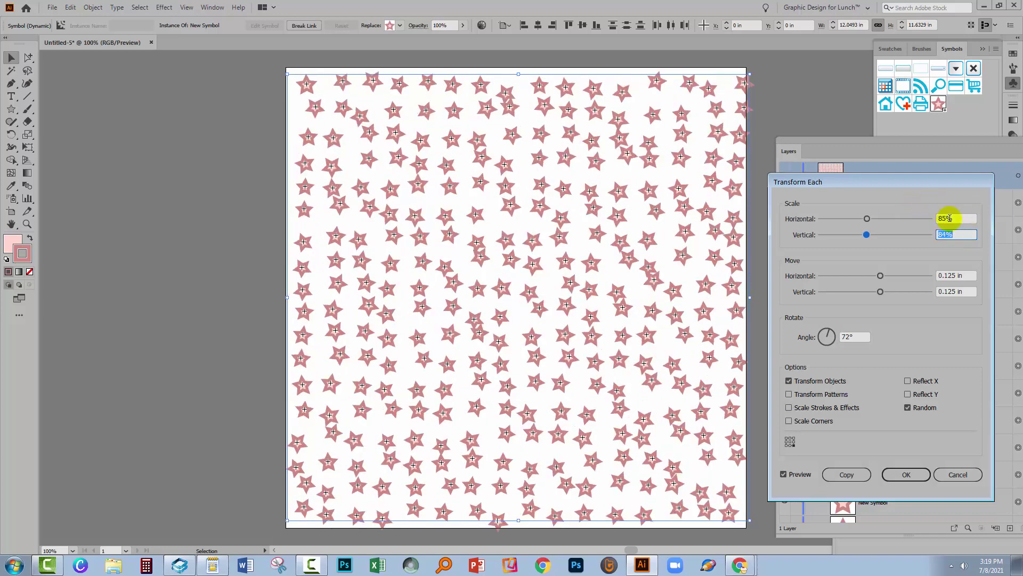
{"action": "left_click", "coordinate": [954, 218]}
{"action": "key", "text": "Down"}
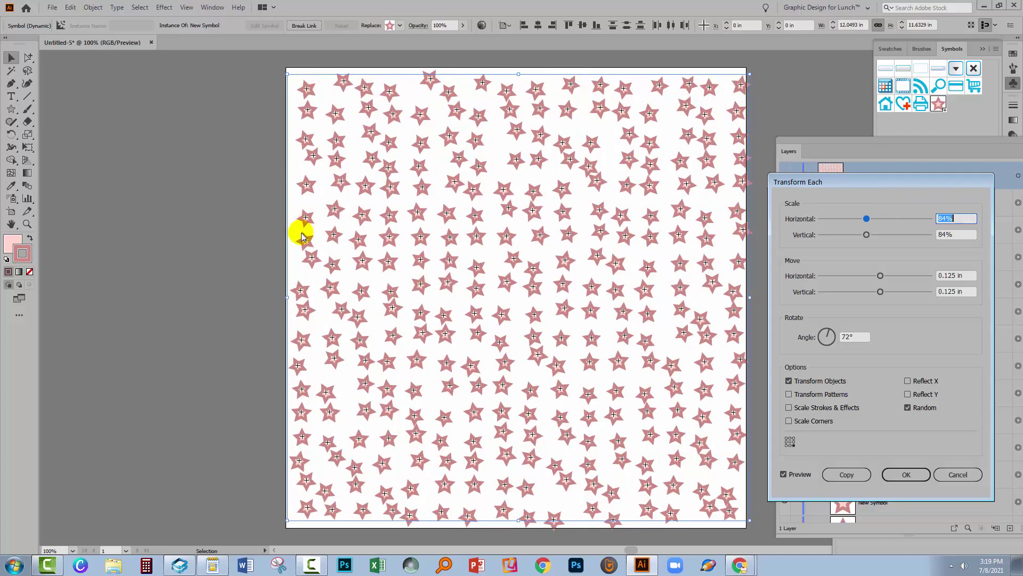
{"action": "left_click", "coordinate": [906, 475]}
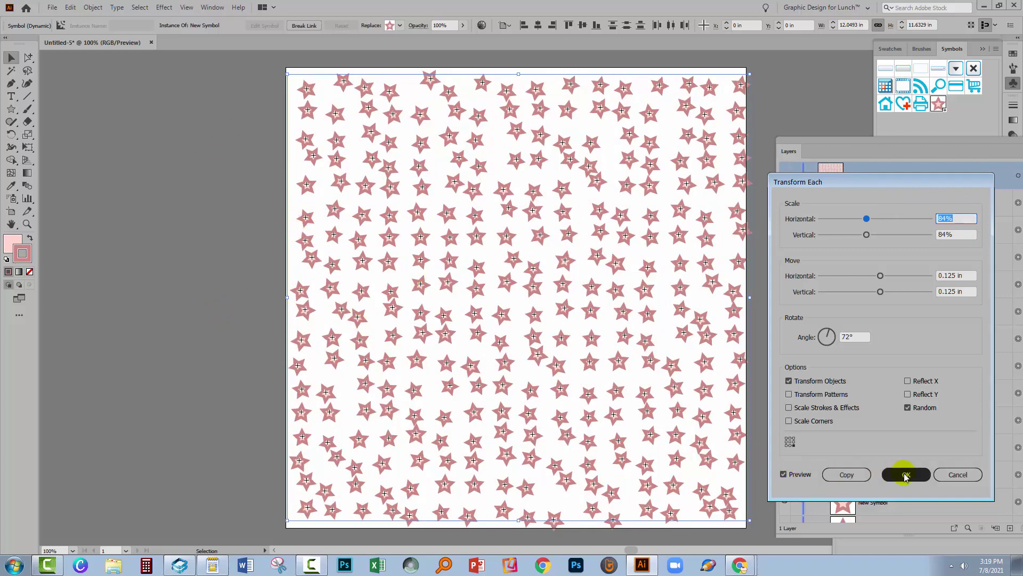
- Drag several right-edge and bottom stars into better positions
{"action": "left_click", "coordinate": [210, 329]}
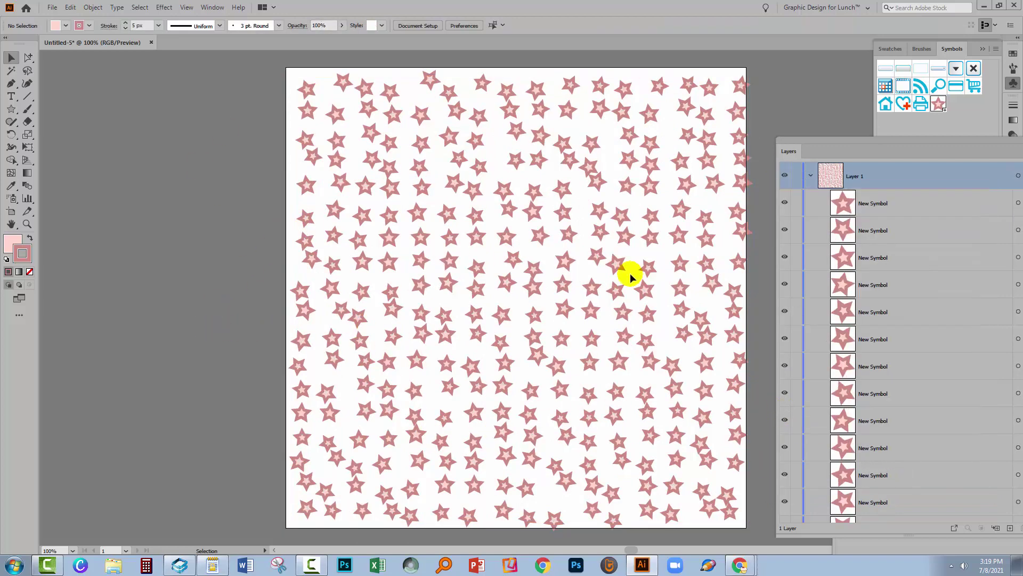
{"action": "left_click", "coordinate": [729, 238]}
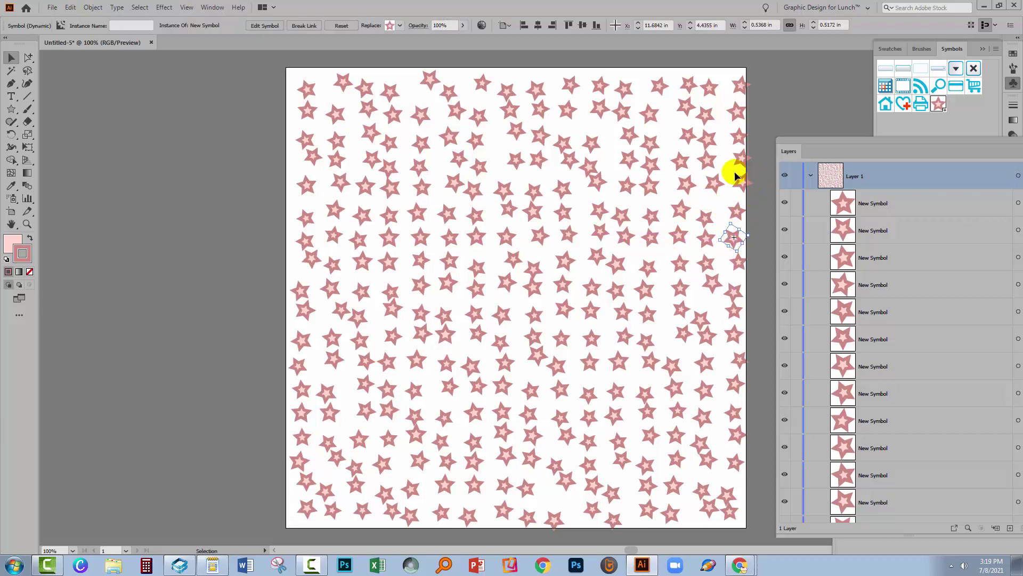
{"action": "left_click_drag", "start_coordinate": [739, 183], "coordinate": [728, 130]}
{"action": "left_click_drag", "start_coordinate": [736, 89], "coordinate": [726, 86]}
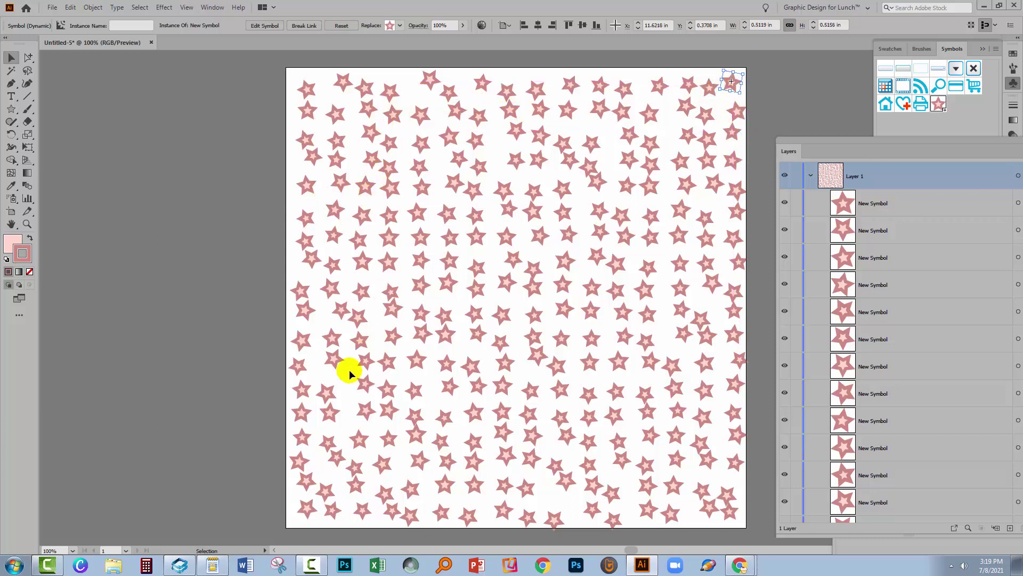
{"action": "left_click_drag", "start_coordinate": [586, 513], "coordinate": [549, 508]}
{"action": "left_click", "coordinate": [707, 510]}
{"action": "left_click_drag", "start_coordinate": [611, 517], "coordinate": [619, 517]}
- Tuck the top-left star into the corner and even out the remaining edge stars
{"action": "left_click_drag", "start_coordinate": [307, 89], "coordinate": [300, 83]}
{"action": "left_click_drag", "start_coordinate": [739, 110], "coordinate": [738, 355]}
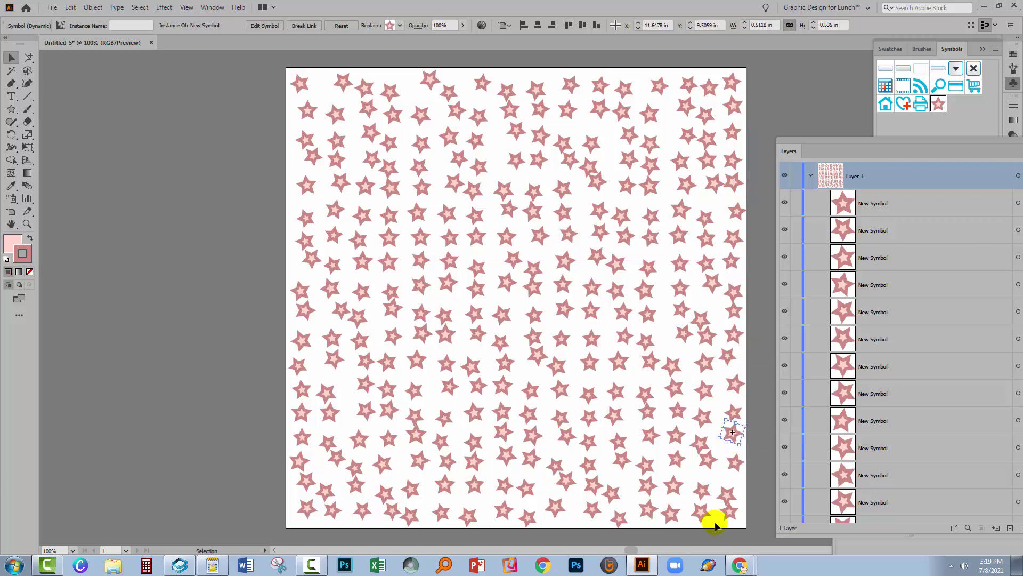
{"action": "left_click_drag", "start_coordinate": [724, 514], "coordinate": [726, 487]}
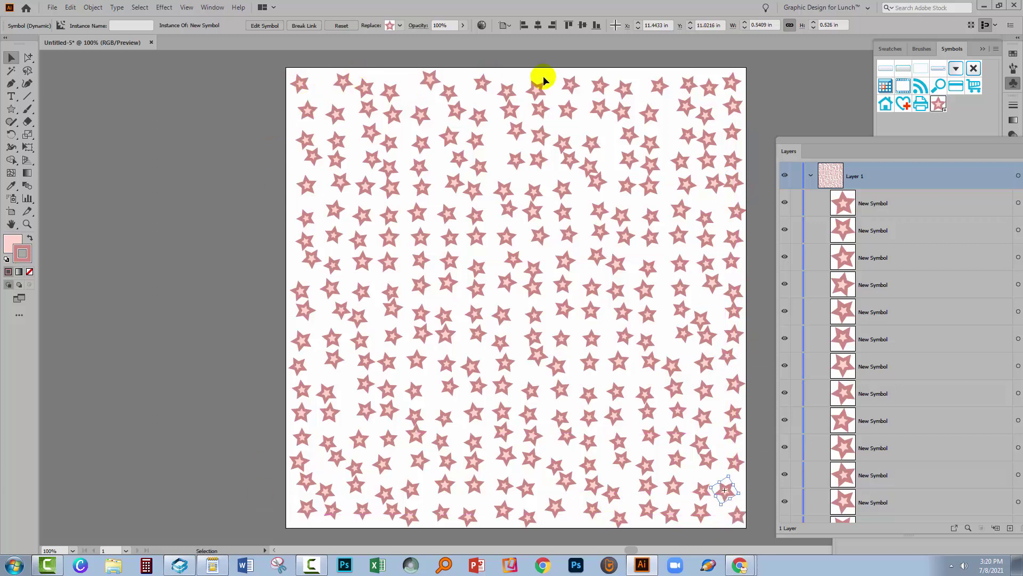
{"action": "mouse_move", "coordinate": [585, 148]}
{"action": "left_mouse_down"}
{"action": "mouse_move", "coordinate": [589, 171]}
{"action": "mouse_move", "coordinate": [590, 160]}
{"action": "mouse_move", "coordinate": [571, 160]}
{"action": "left_mouse_up"}
{"action": "left_click_drag", "start_coordinate": [534, 91], "coordinate": [537, 81]}
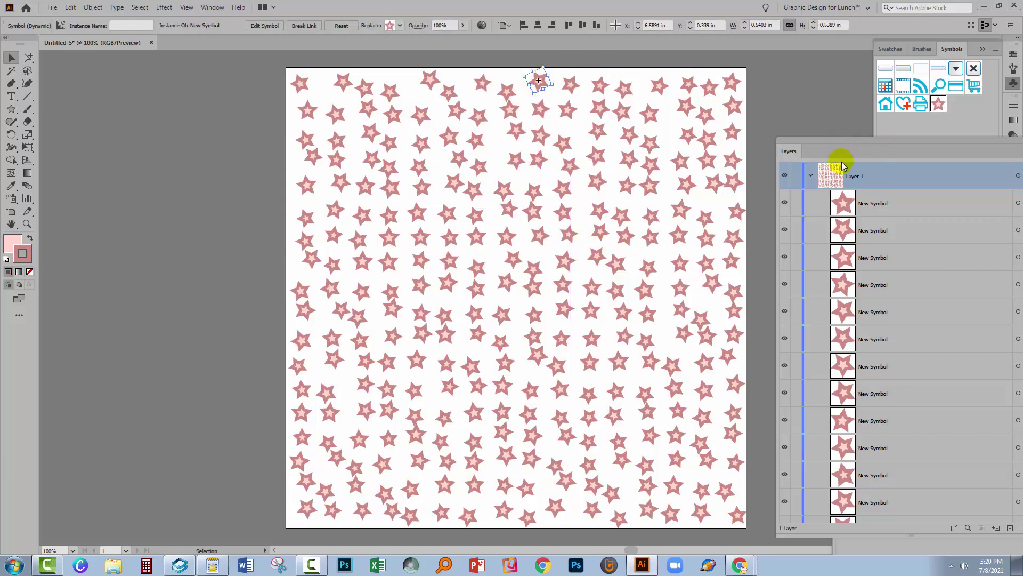
{"action": "left_click_drag", "start_coordinate": [828, 144], "coordinate": [829, 117]}
- Draw a 12 in × 12 in square with the Rectangle tool
{"action": "left_click", "coordinate": [223, 213]}
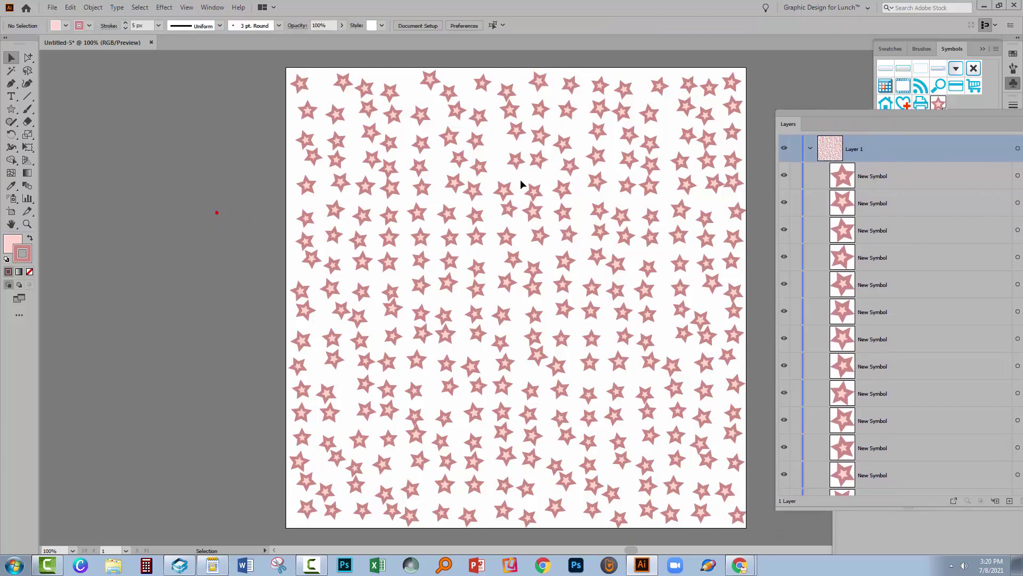
{"action": "left_click_drag", "start_coordinate": [9, 111], "coordinate": [35, 109]}
{"action": "left_click", "coordinate": [284, 184]}
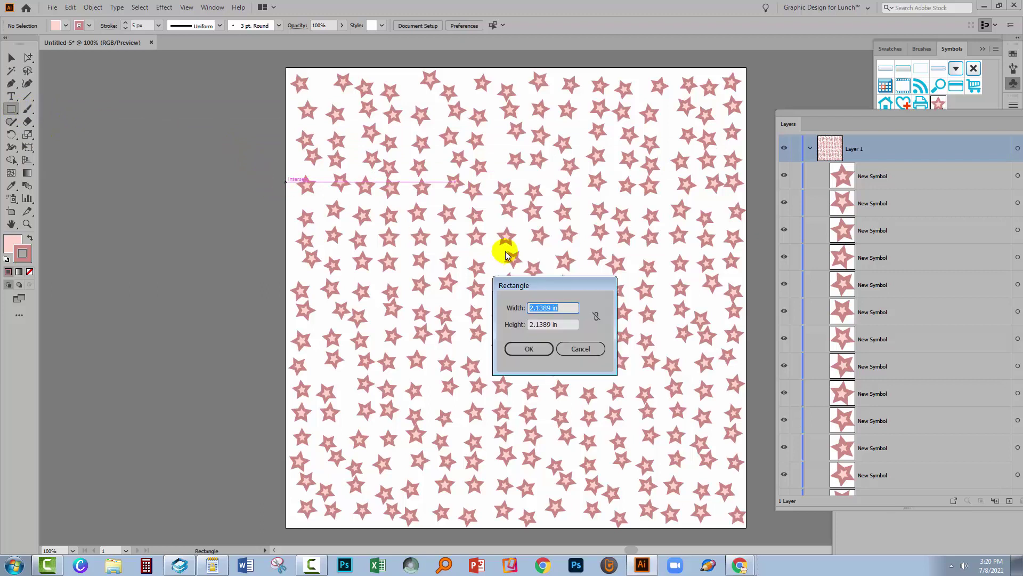
{"action": "type", "text": "12"}
{"action": "key", "text": "Tab"}
{"action": "type", "text": "12"}
{"action": "key", "text": "Tab"}
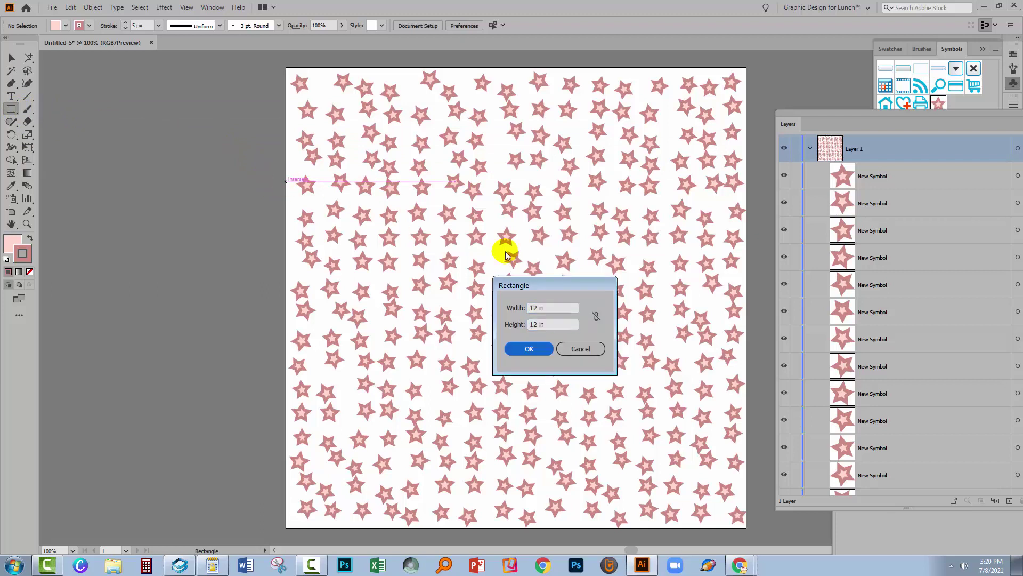
{"action": "left_click", "coordinate": [528, 349]}
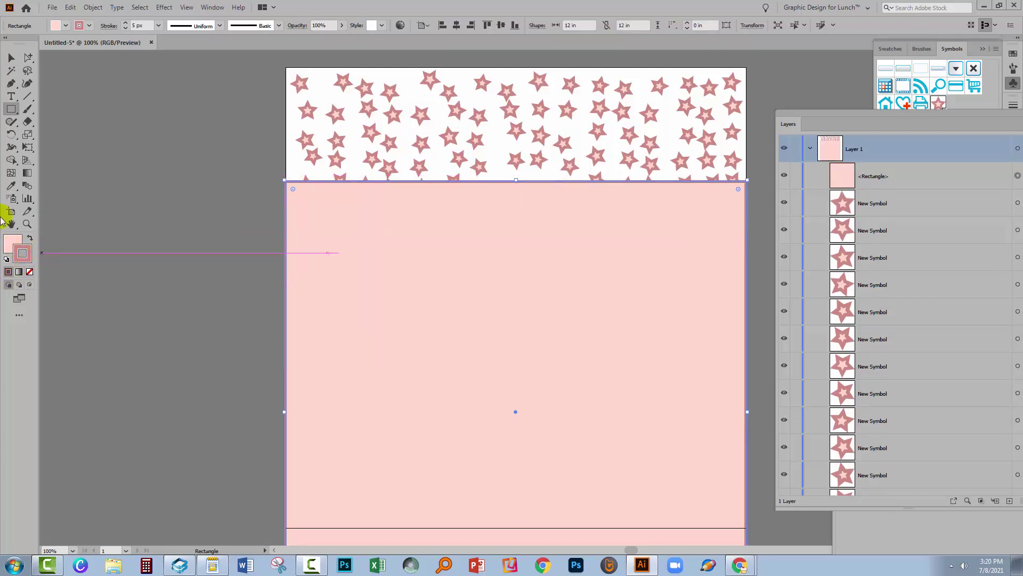
- Give the square no stroke and a near-white swatch fill
{"action": "left_click", "coordinate": [30, 272]}
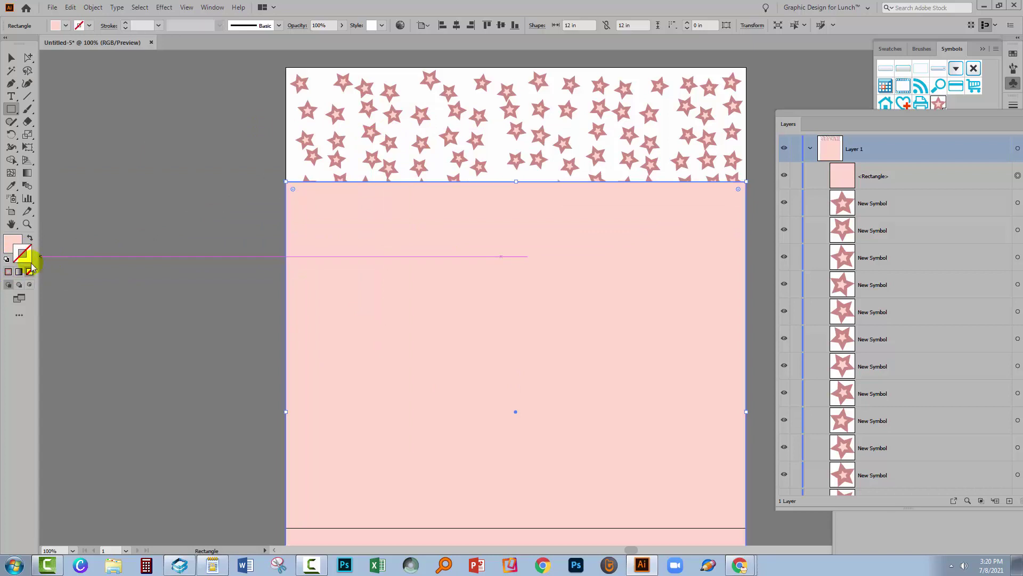
{"action": "left_click", "coordinate": [9, 246]}
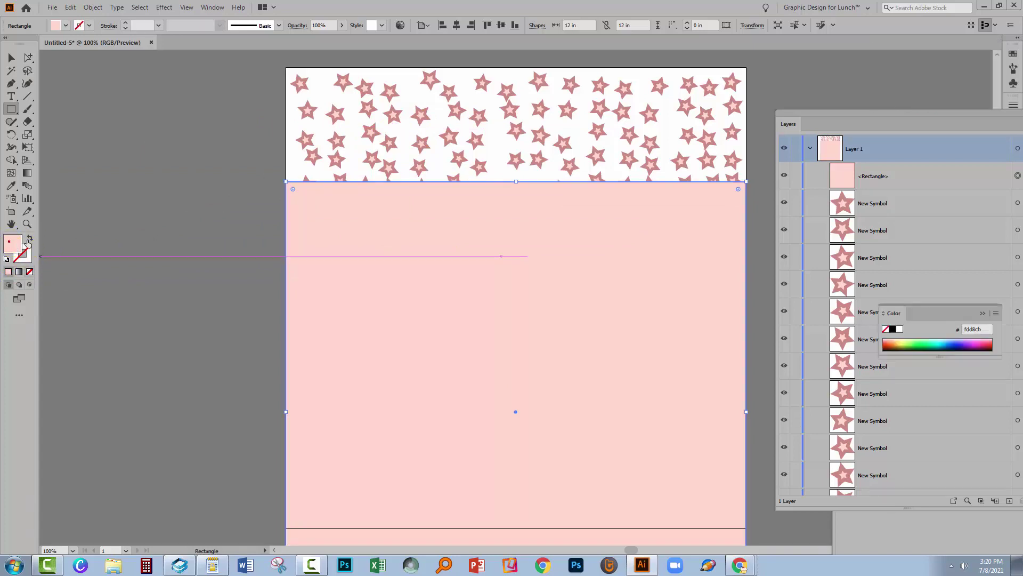
{"action": "left_click", "coordinate": [1013, 55]}
{"action": "left_click", "coordinate": [958, 180]}
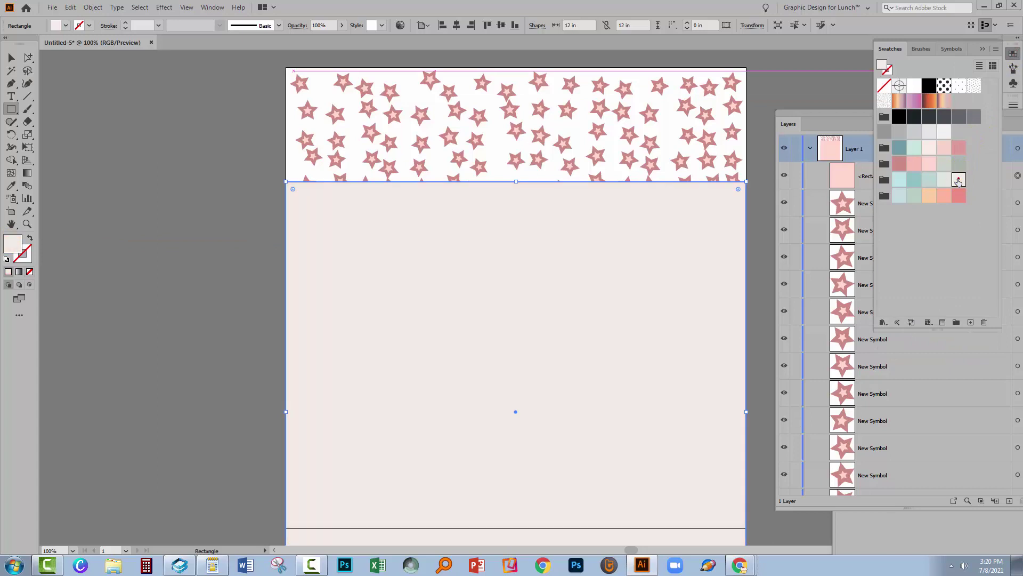
- Send the square behind the stars and align it centred on the artboard
{"action": "left_click", "coordinate": [93, 9]}
{"action": "mouse_move", "coordinate": [142, 32]}
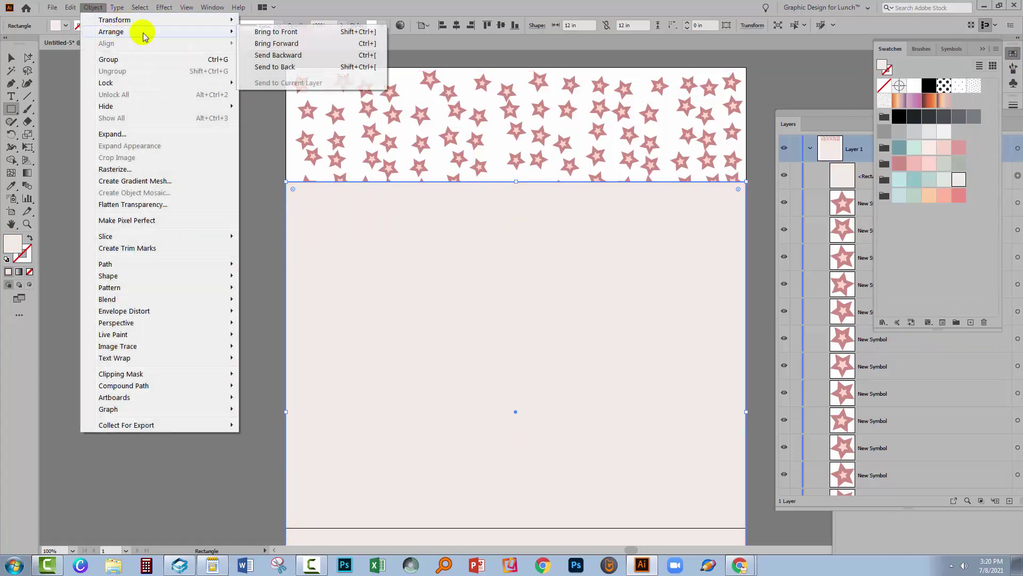
{"action": "left_click", "coordinate": [269, 66]}
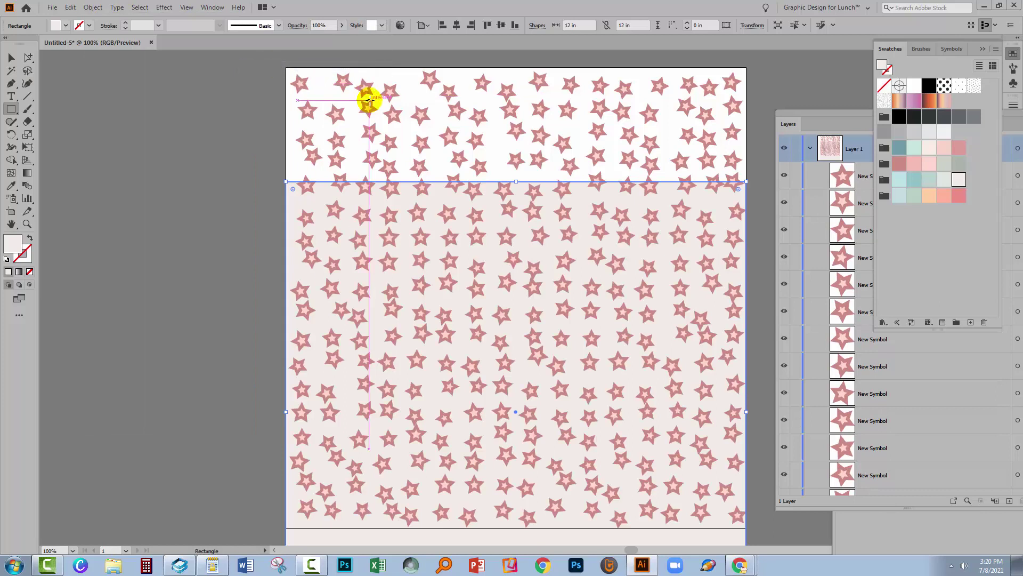
{"action": "left_click", "coordinate": [456, 26]}
{"action": "left_click", "coordinate": [487, 26]}
{"action": "left_click", "coordinate": [499, 27]}
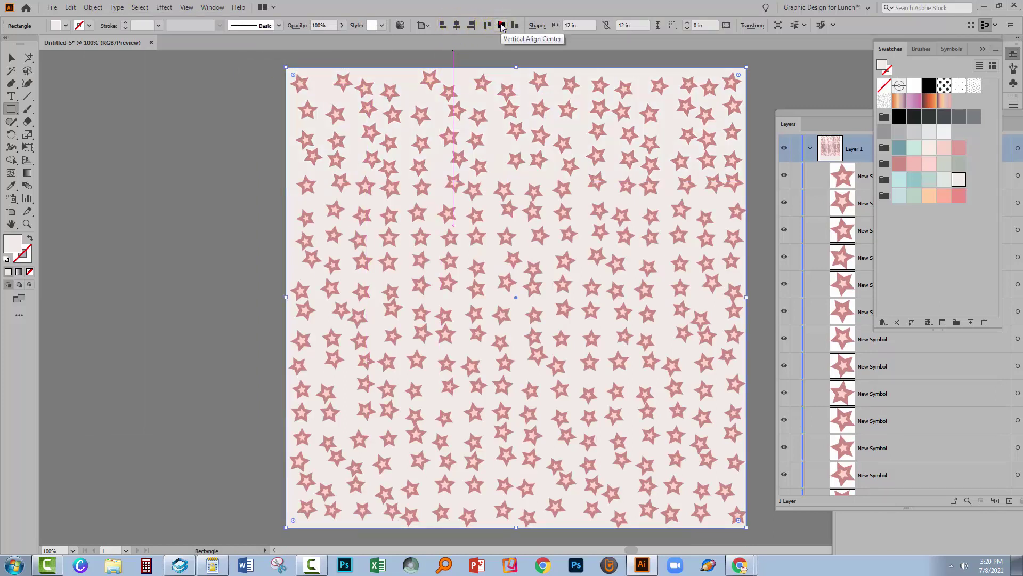
{"action": "left_click", "coordinate": [456, 26]}
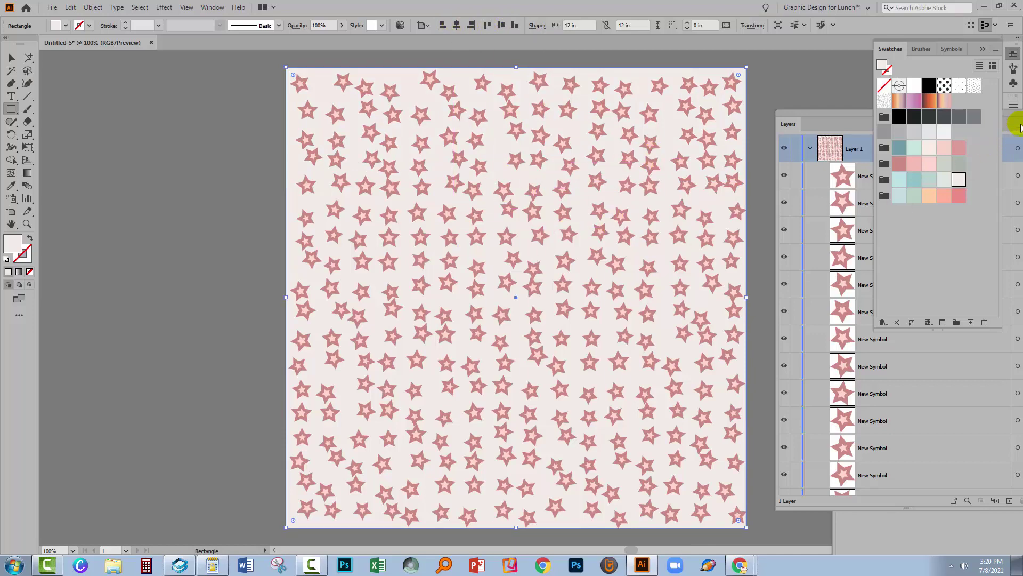
- Show the Align panel and confirm Align To is set to Align to Artboard
{"action": "left_click", "coordinate": [208, 7]}
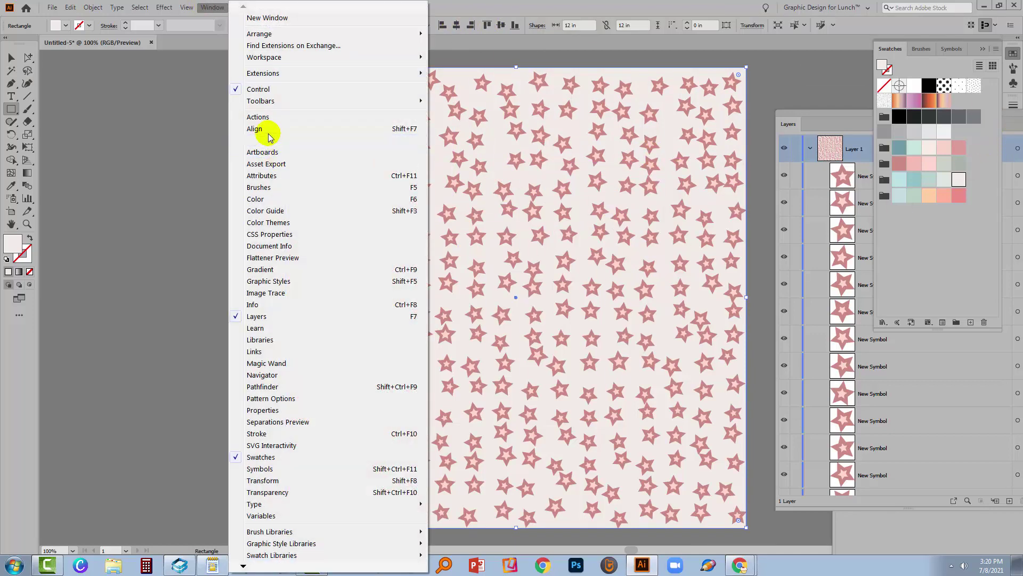
{"action": "left_click", "coordinate": [269, 130]}
{"action": "left_click", "coordinate": [988, 287]}
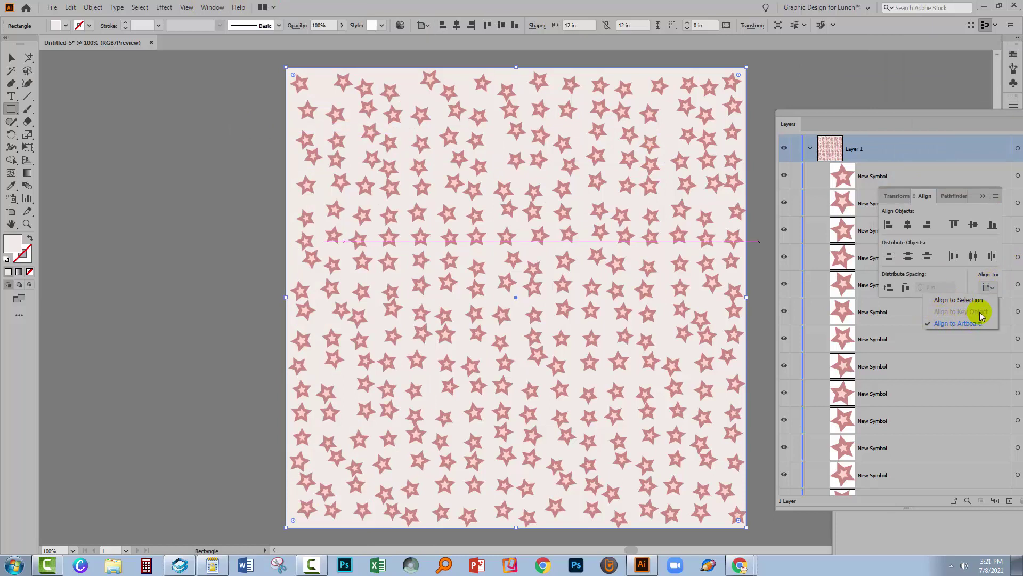
{"action": "left_click", "coordinate": [915, 199]}
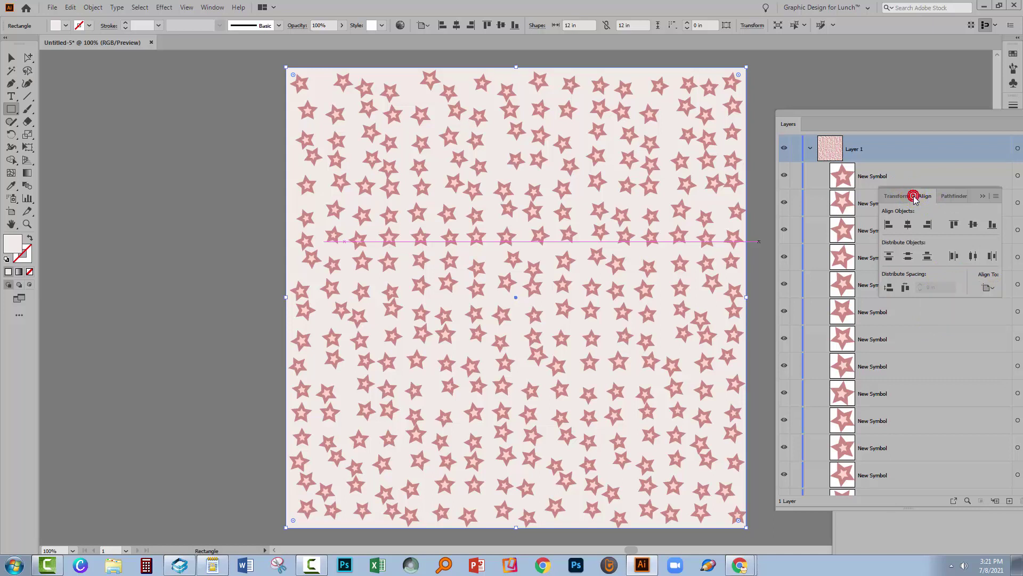
{"action": "left_click", "coordinate": [915, 199]}
{"action": "left_click", "coordinate": [915, 198]}
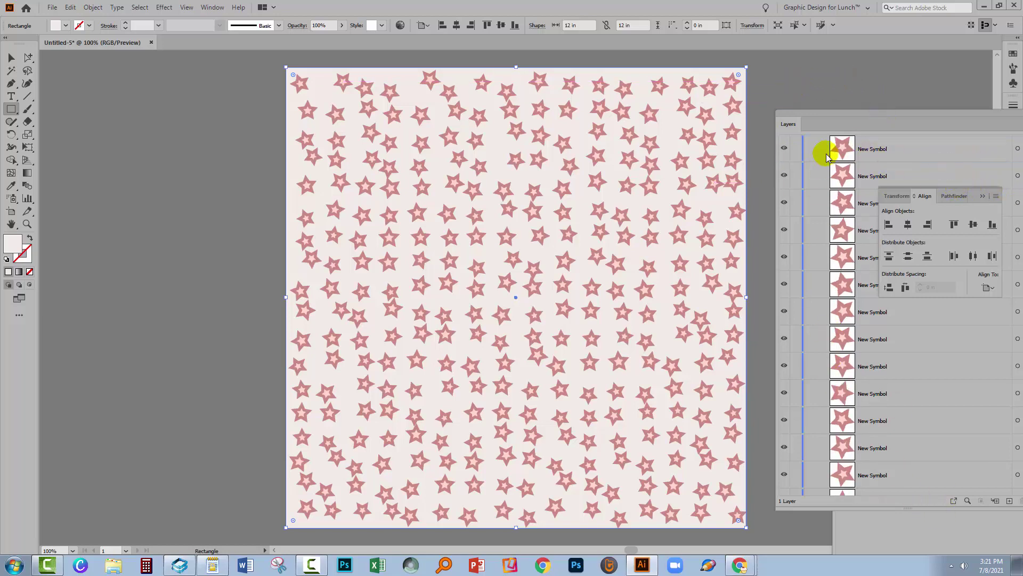
- Float the Layers panel and lock the background <Rectangle> layer row
{"action": "left_click", "coordinate": [828, 125]}
{"action": "scroll", "coordinate": [853, 480], "scroll_direction": "down", "scroll_amount": 2}
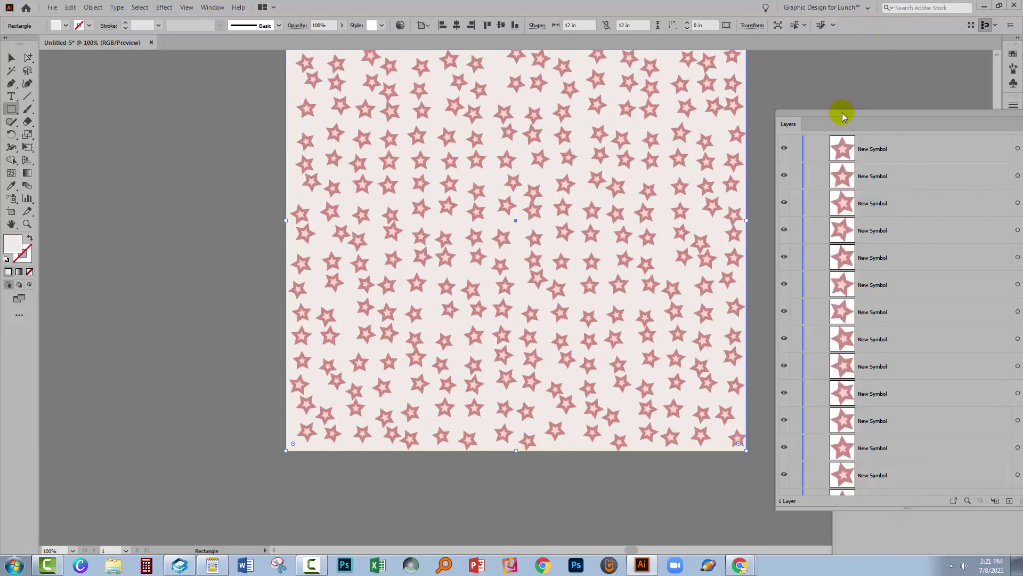
{"action": "left_click_drag", "start_coordinate": [843, 119], "coordinate": [738, 105]}
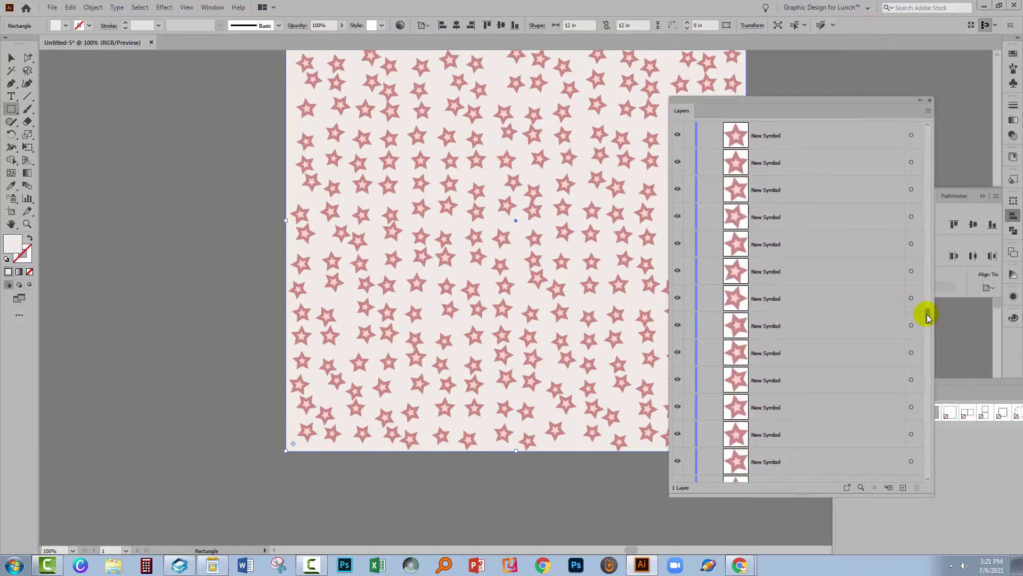
{"action": "left_click_drag", "start_coordinate": [927, 317], "coordinate": [927, 464]}
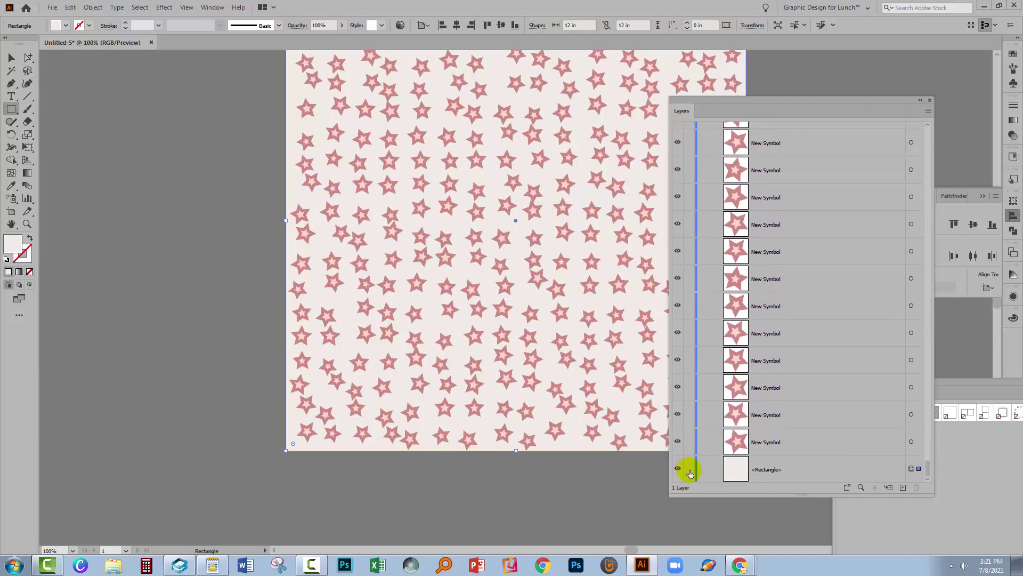
{"action": "left_click", "coordinate": [689, 469]}
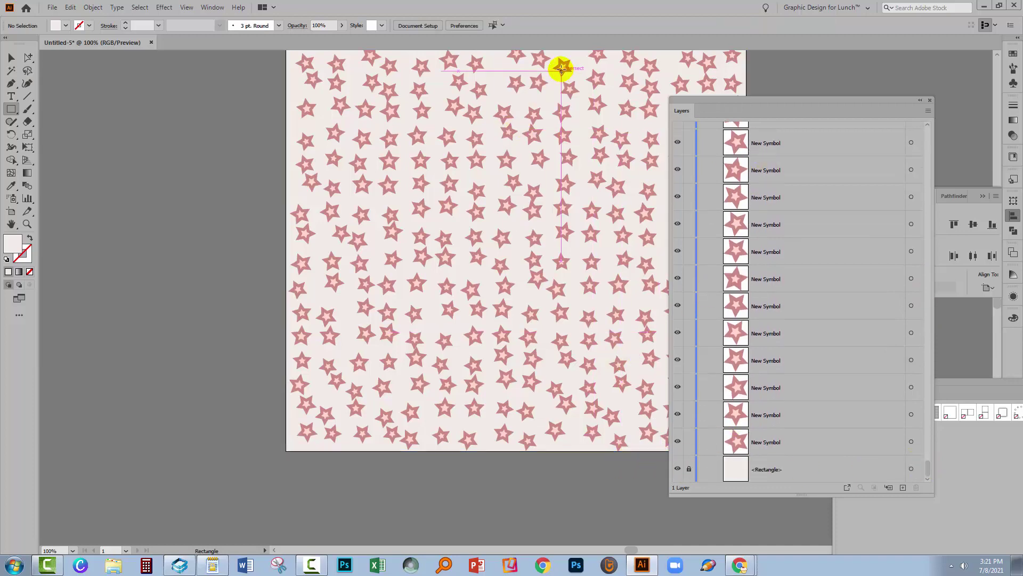
{"action": "scroll", "coordinate": [561, 69], "scroll_direction": "up", "scroll_amount": 1}
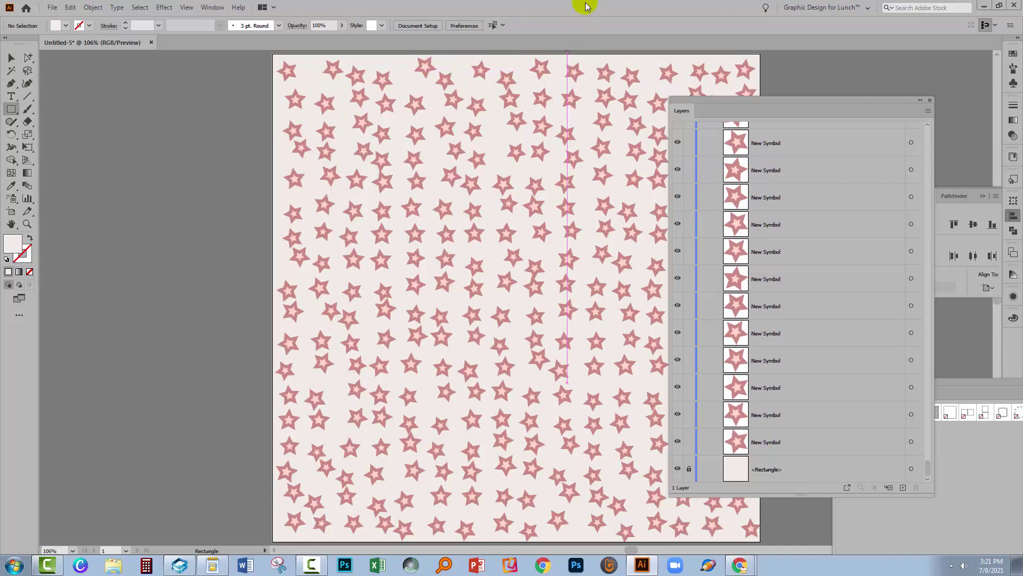
{"action": "left_click_drag", "start_coordinate": [689, 99], "coordinate": [800, 103]}
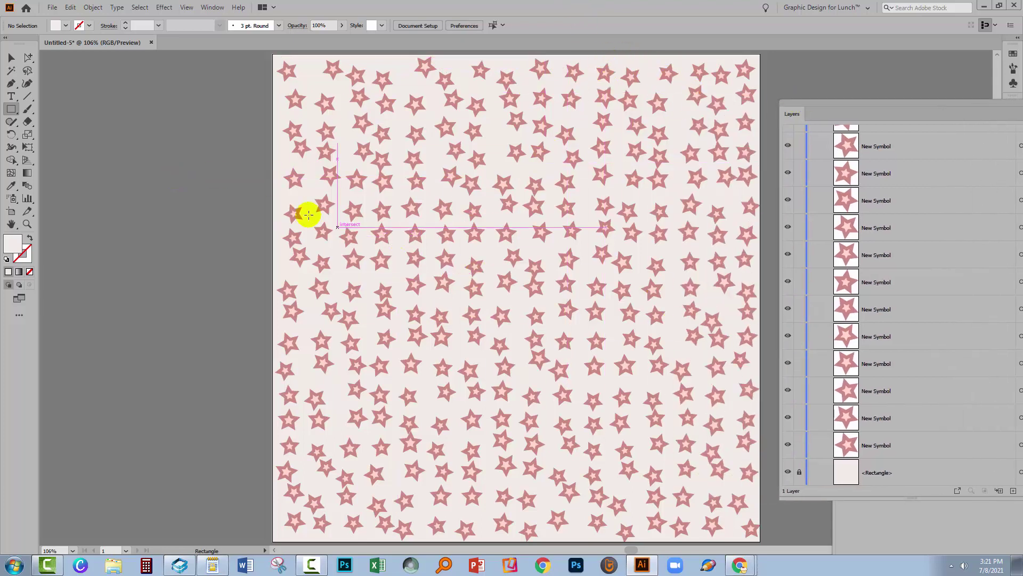
- Check a star, deselect, and Shift-draw a 0.4861 in square on the left pasteboard
{"action": "left_click", "coordinate": [11, 58]}
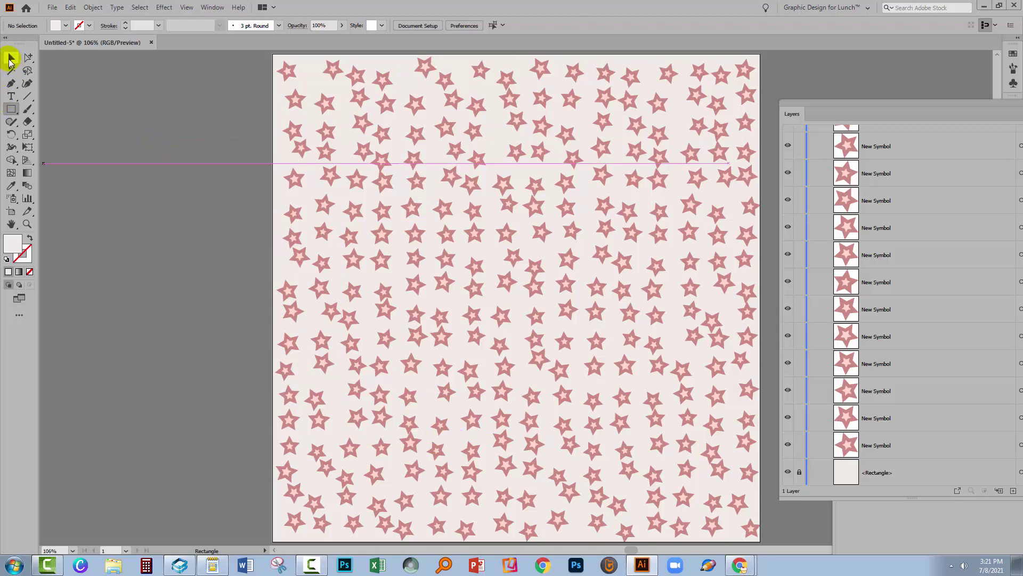
{"action": "left_click", "coordinate": [411, 446]}
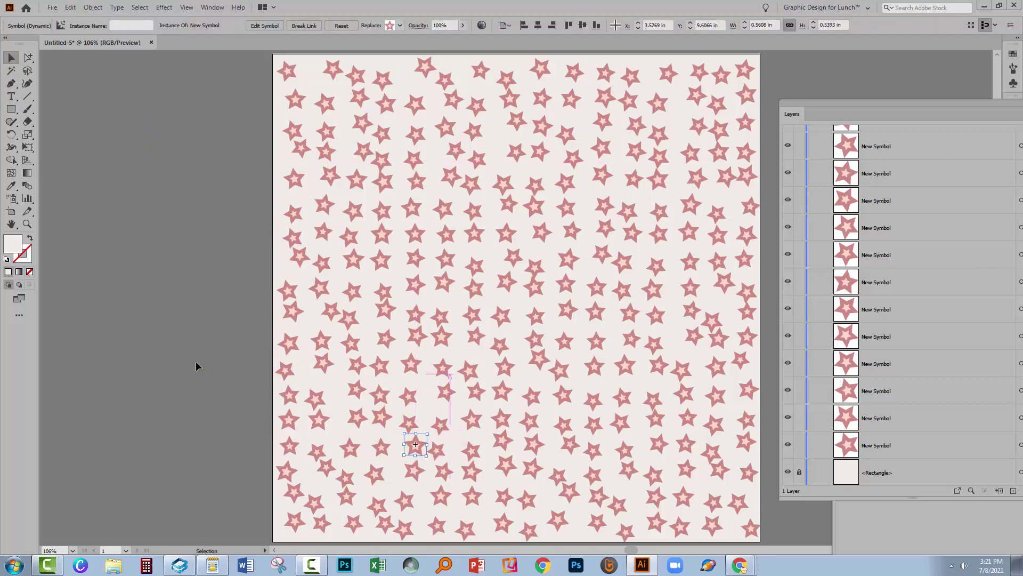
{"action": "left_click", "coordinate": [141, 177]}
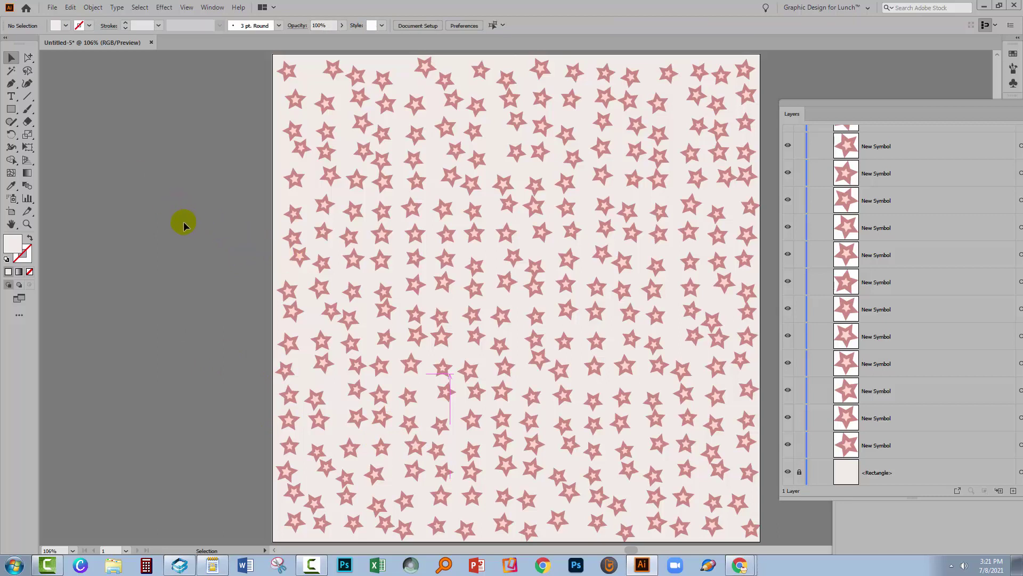
{"action": "left_click", "coordinate": [10, 112]}
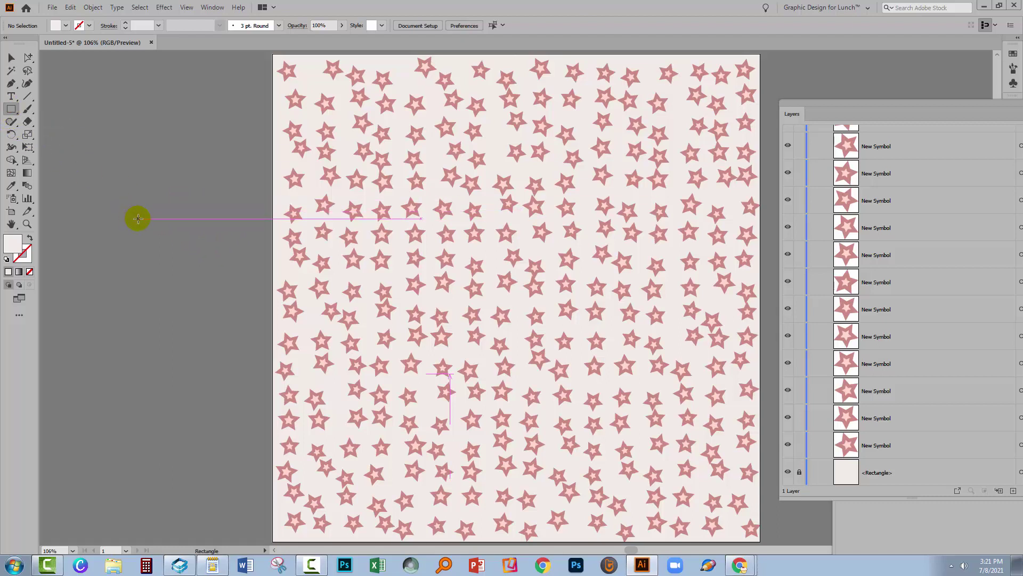
{"action": "left_click_drag", "start_coordinate": [138, 219], "coordinate": [158, 238]}
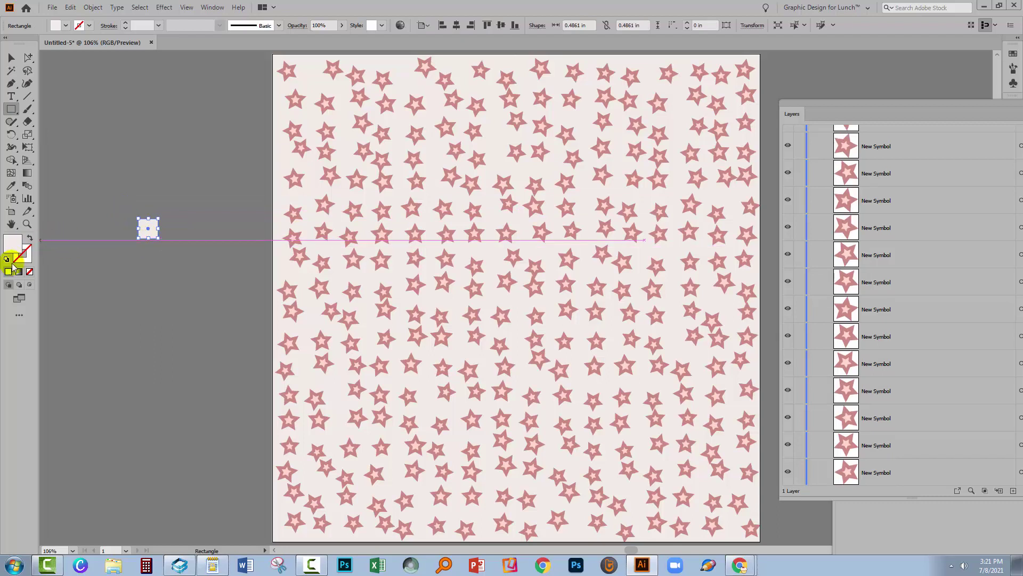
{"action": "left_click", "coordinate": [27, 224]}
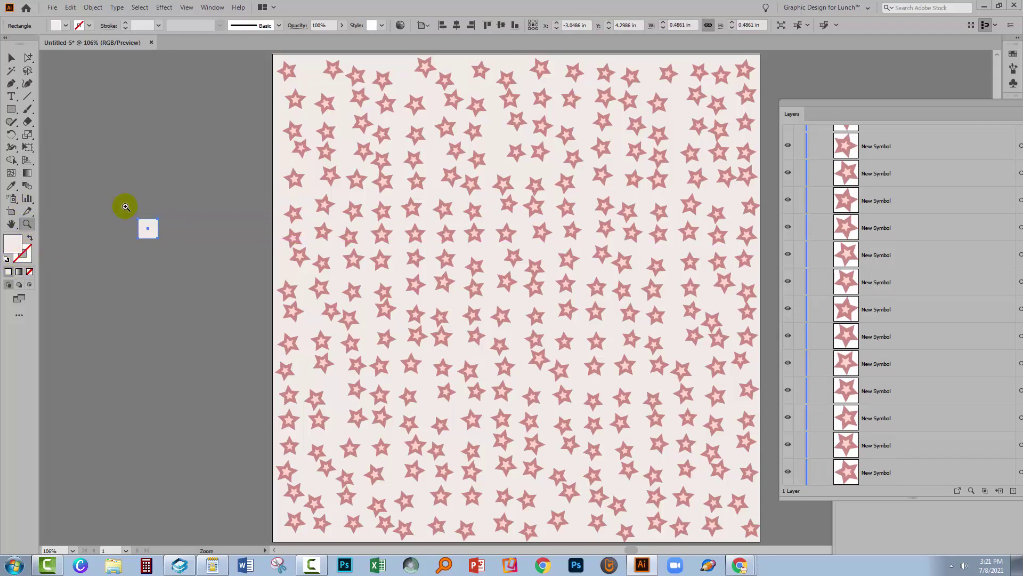
- Give the square a teal fill and pale 2 px outline, and resize it to 0.1875 in
{"action": "left_click_drag", "start_coordinate": [126, 207], "coordinate": [216, 280]}
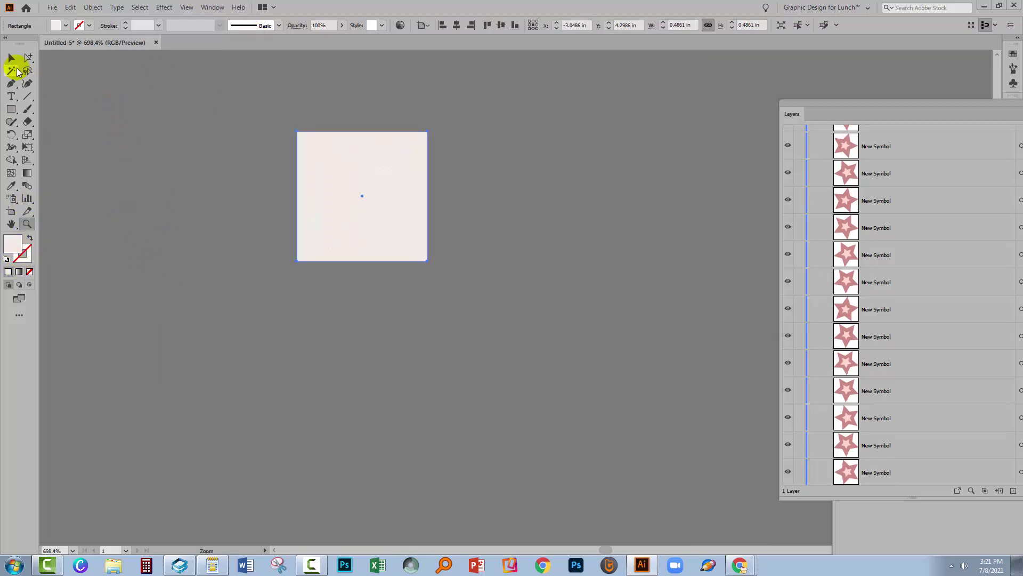
{"action": "left_click", "coordinate": [12, 60]}
{"action": "left_click", "coordinate": [1012, 54]}
{"action": "left_click", "coordinate": [905, 150]}
{"action": "left_click", "coordinate": [361, 238]}
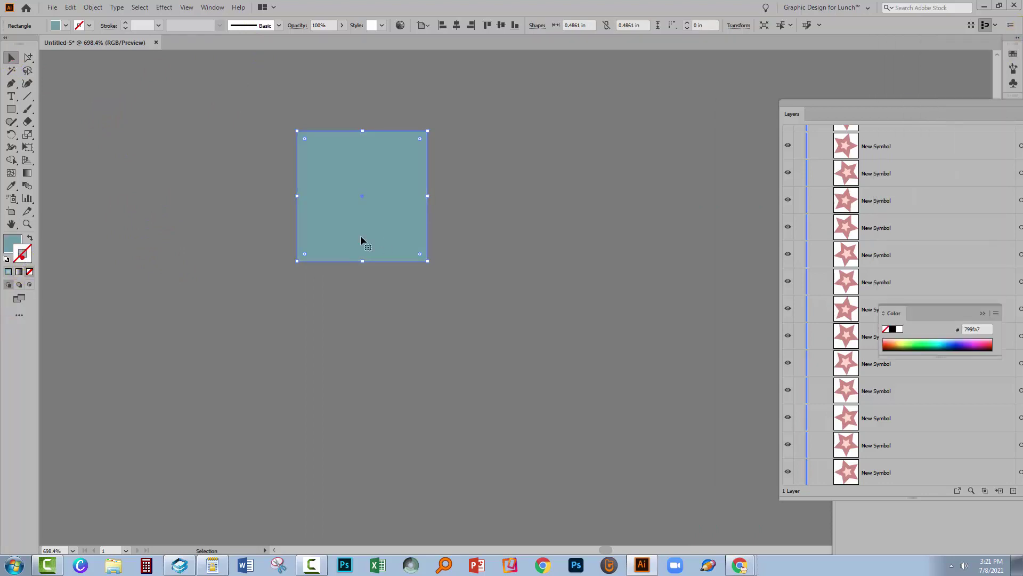
{"action": "left_click", "coordinate": [1012, 54]}
{"action": "left_click", "coordinate": [928, 147]}
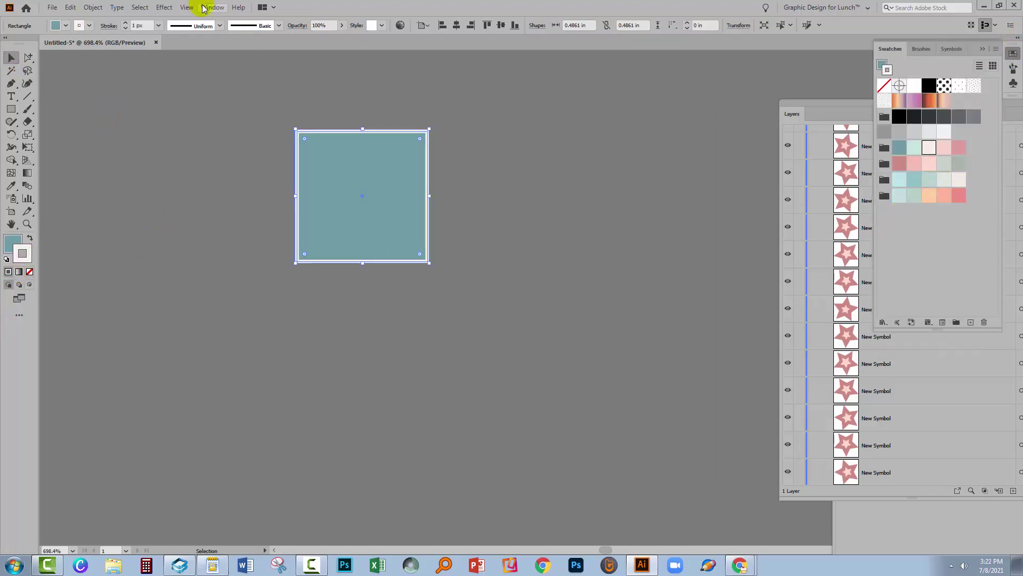
{"action": "left_click_drag", "start_coordinate": [296, 129], "coordinate": [376, 210]}
{"action": "left_click", "coordinate": [125, 23]}
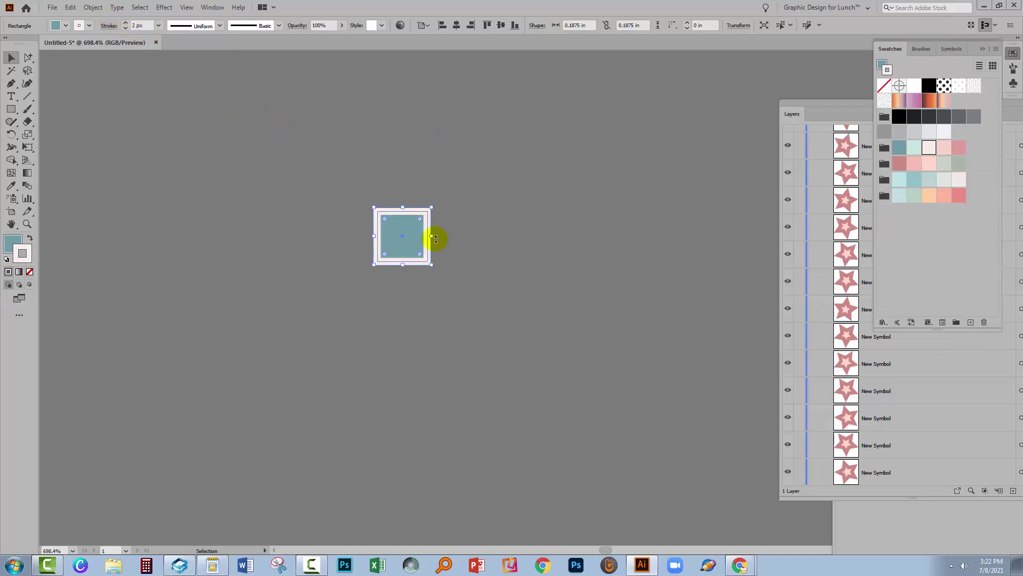
- Apply a 94% Pucker & Bloat effect to turn the square into a four-petal flower
{"action": "left_click", "coordinate": [162, 8]}
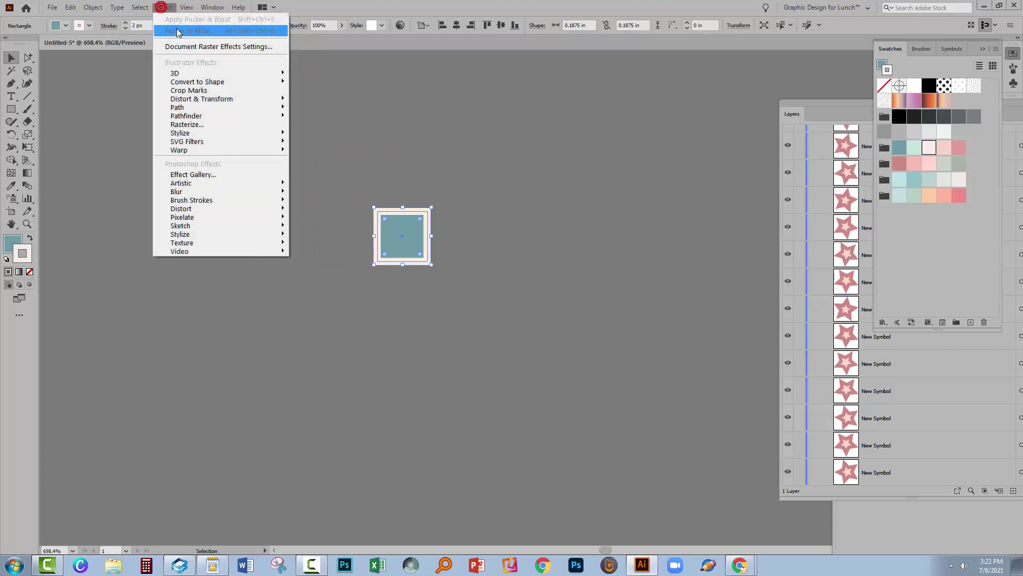
{"action": "mouse_move", "coordinate": [224, 100]}
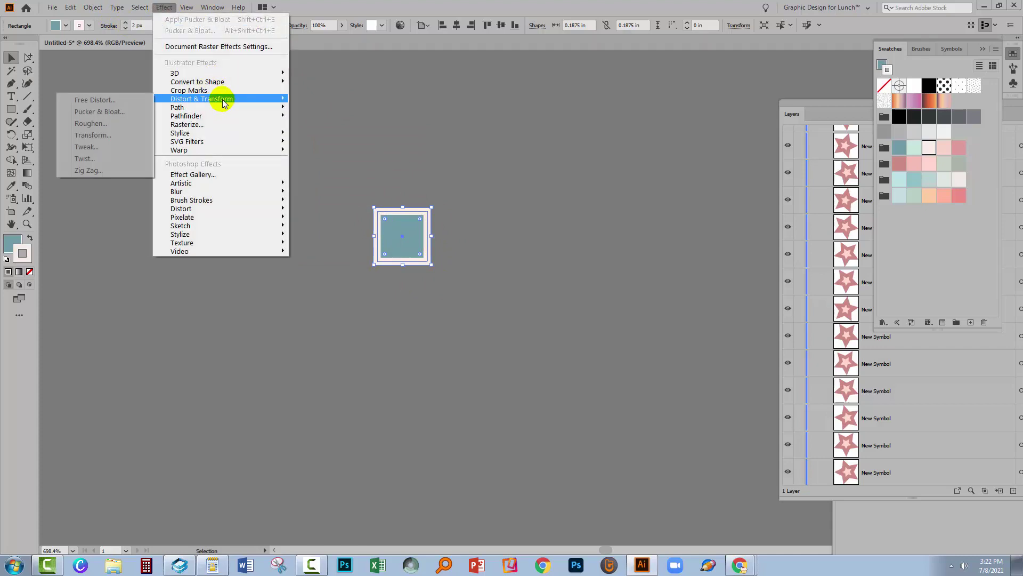
{"action": "left_click", "coordinate": [112, 112]}
{"action": "left_click", "coordinate": [697, 364]}
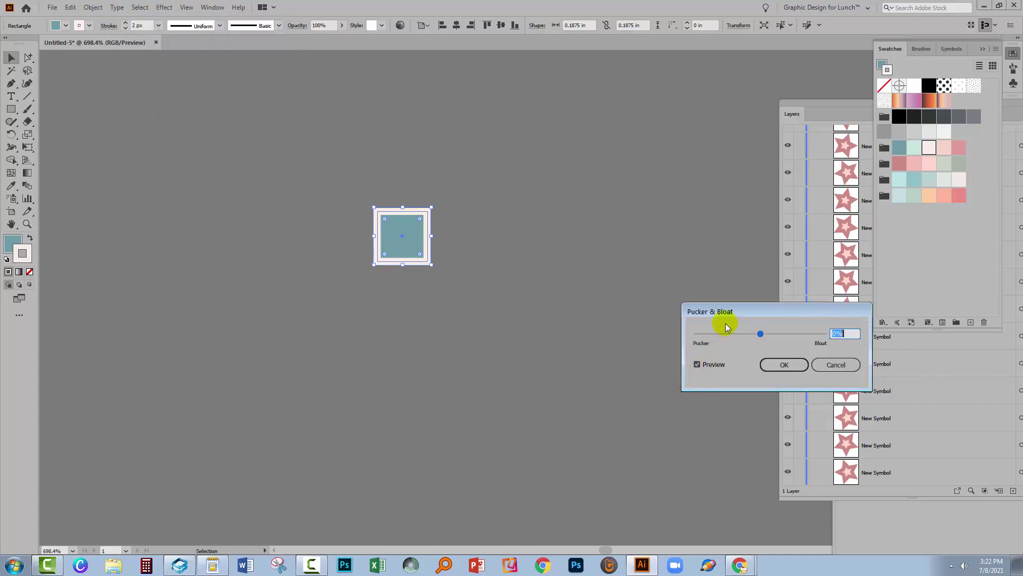
{"action": "left_click_drag", "start_coordinate": [731, 322], "coordinate": [581, 366]}
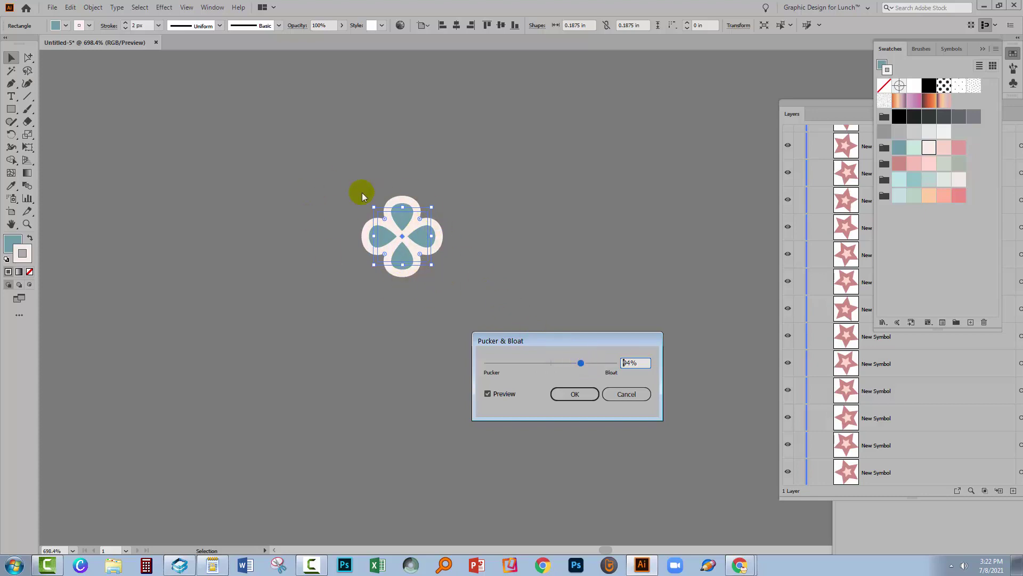
{"action": "left_click", "coordinate": [575, 397]}
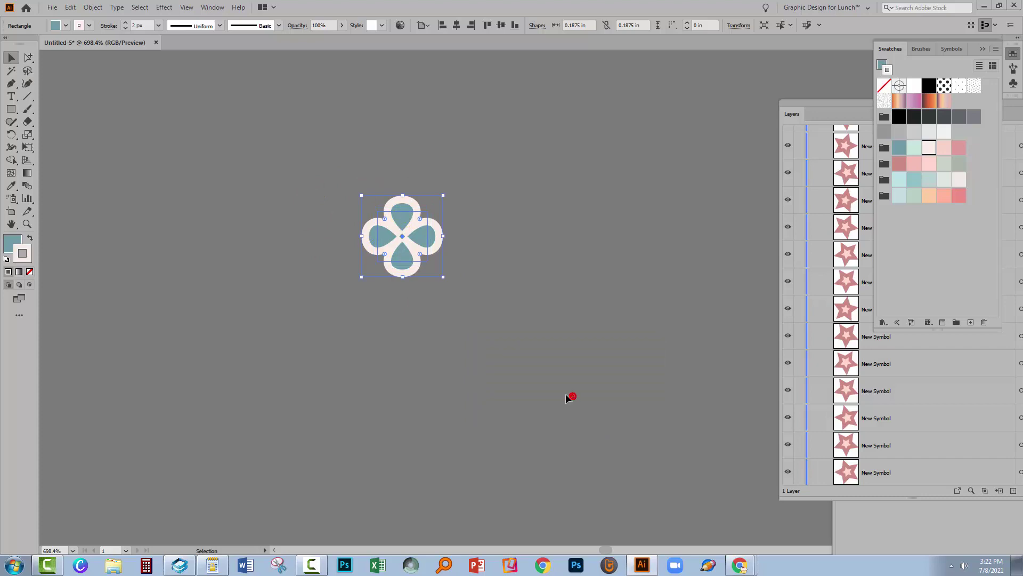
- Expand the flower's appearance into plain shapes and move it toward the right
{"action": "left_click", "coordinate": [449, 332]}
{"action": "left_click", "coordinate": [296, 119]}
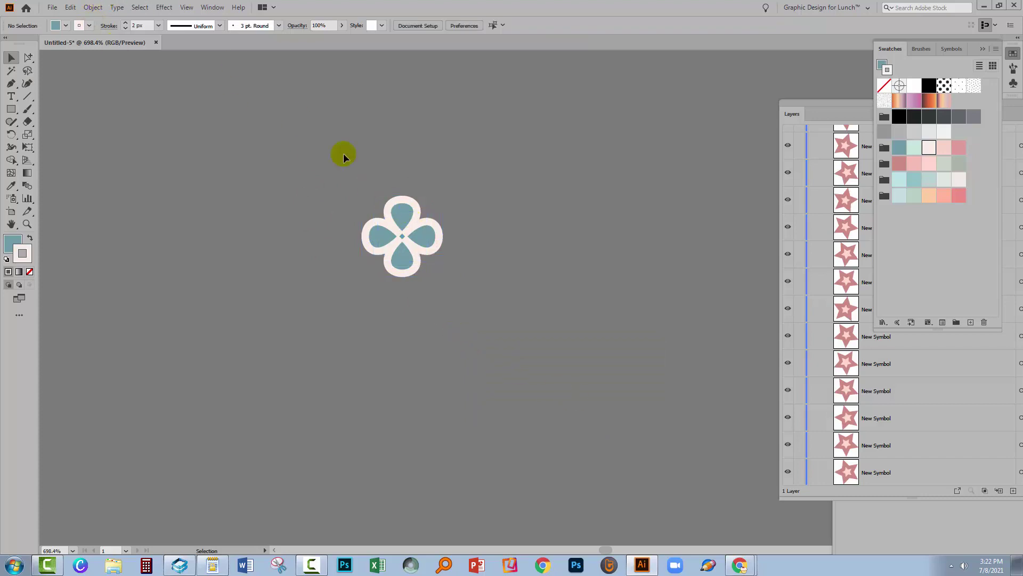
{"action": "left_click", "coordinate": [415, 217]}
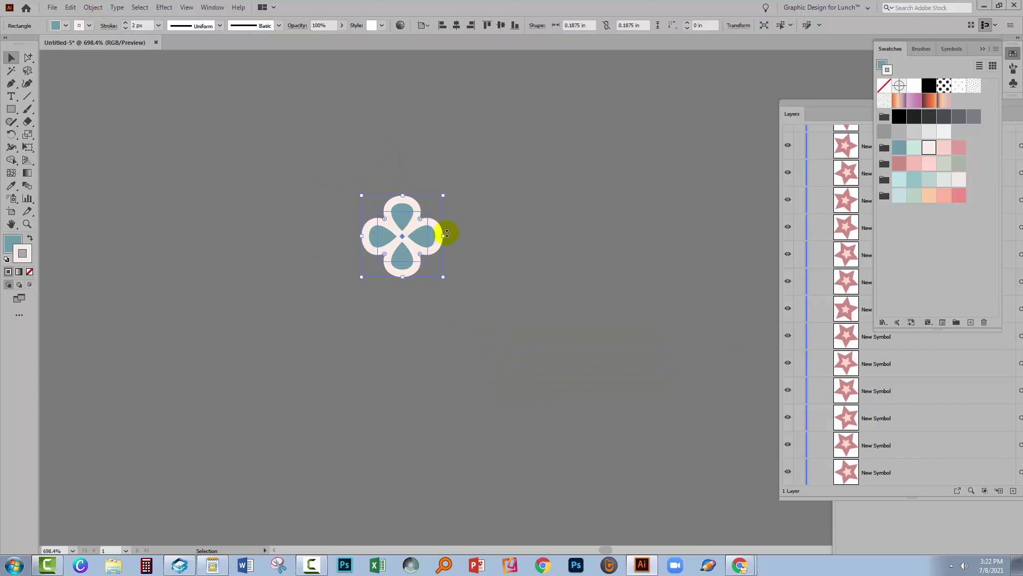
{"action": "left_click", "coordinate": [93, 8]}
{"action": "left_click", "coordinate": [137, 145]}
{"action": "left_click", "coordinate": [523, 266]}
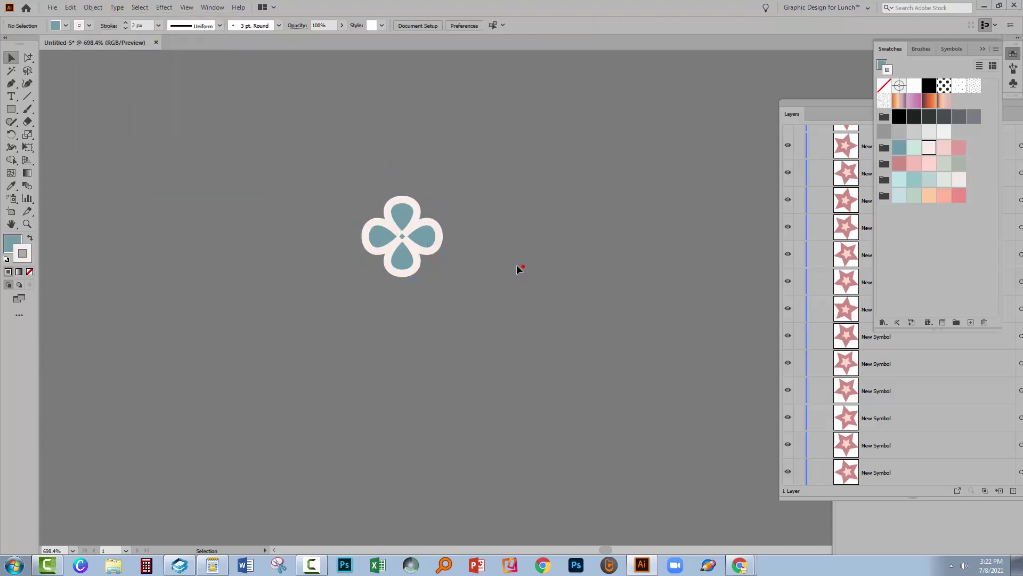
{"action": "key", "text": "ctrl+a"}
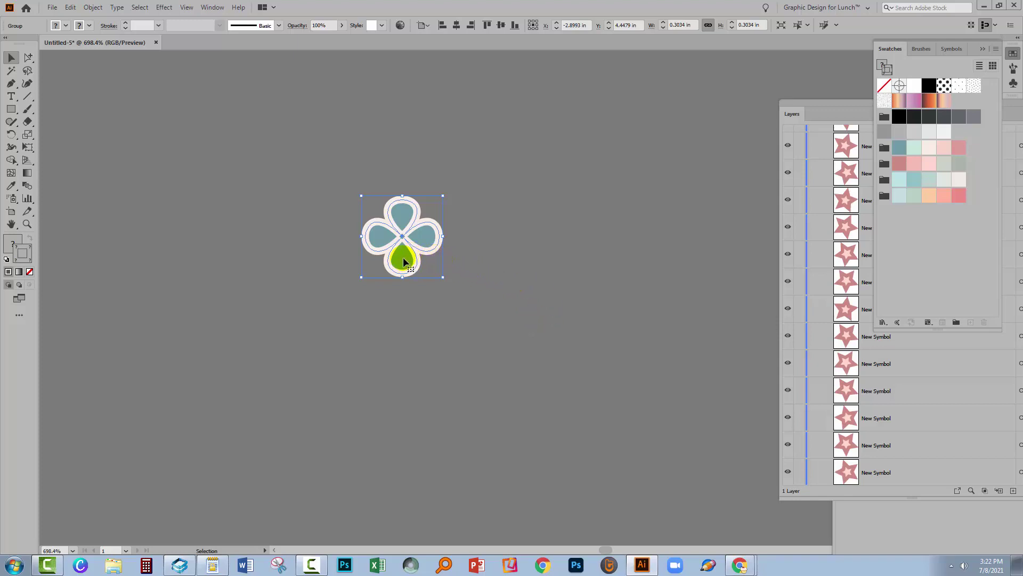
{"action": "left_click_drag", "start_coordinate": [405, 261], "coordinate": [655, 283]}
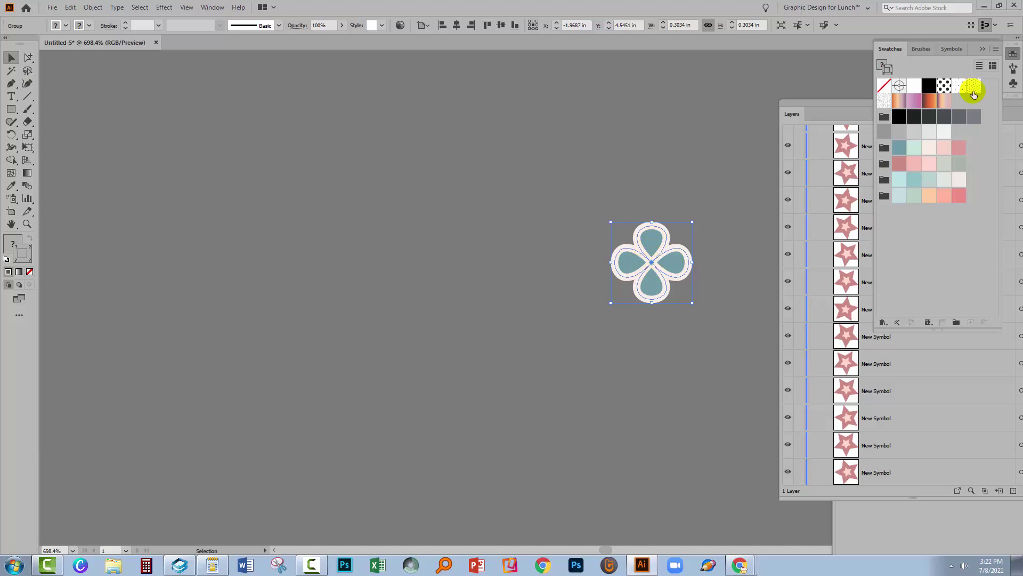
- Save the flower as a new symbol, delete its canvas copy, and fit the artboard
{"action": "left_click", "coordinate": [951, 49]}
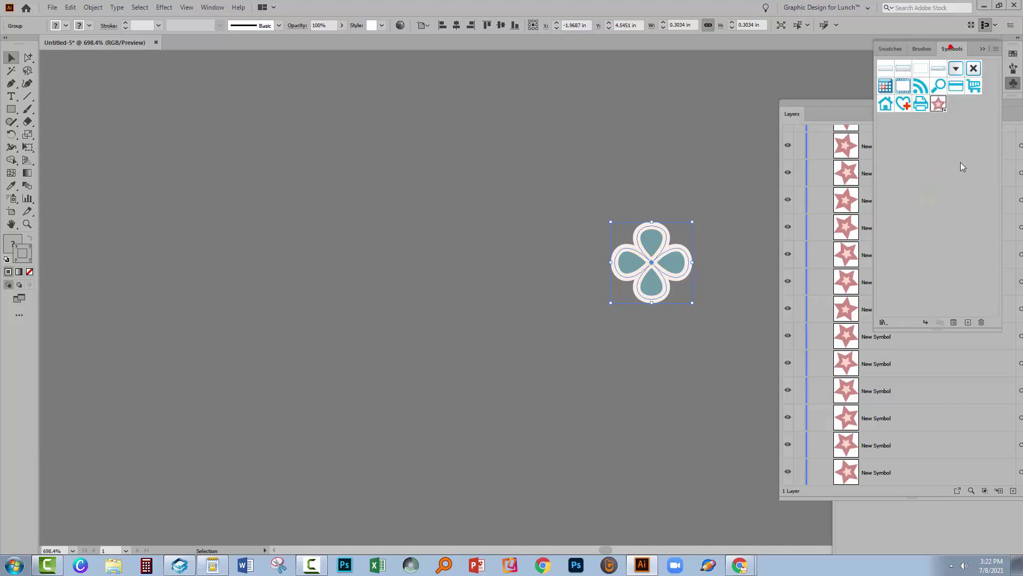
{"action": "left_click", "coordinate": [968, 322]}
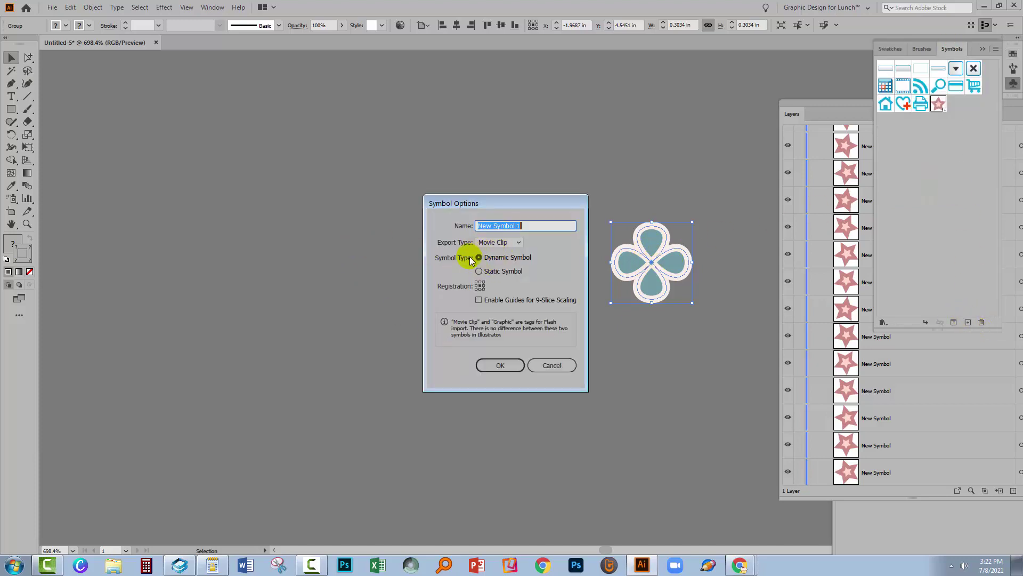
{"action": "left_click", "coordinate": [500, 365]}
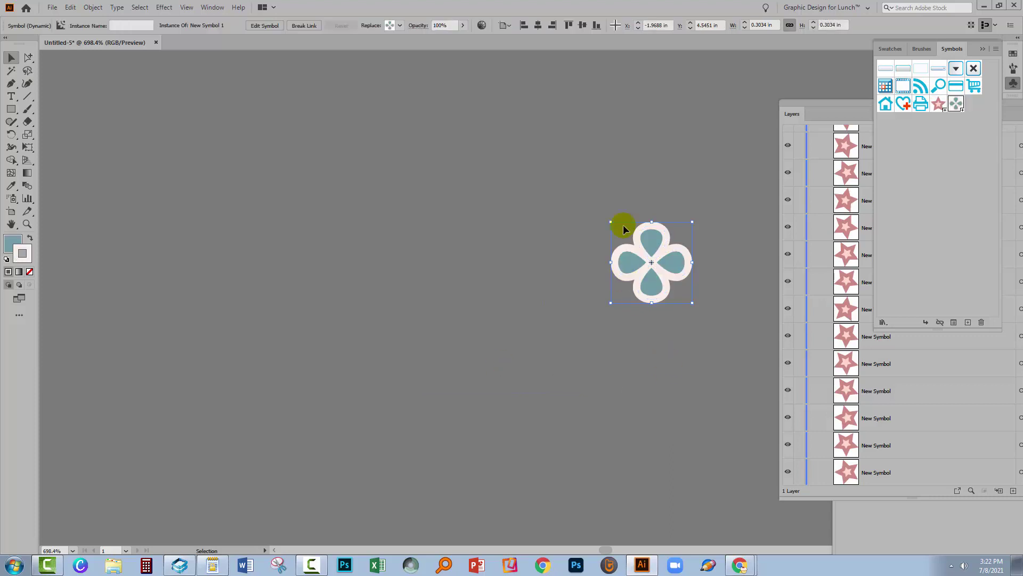
{"action": "left_click_drag", "start_coordinate": [617, 210], "coordinate": [651, 302]}
{"action": "key", "text": "Delete"}
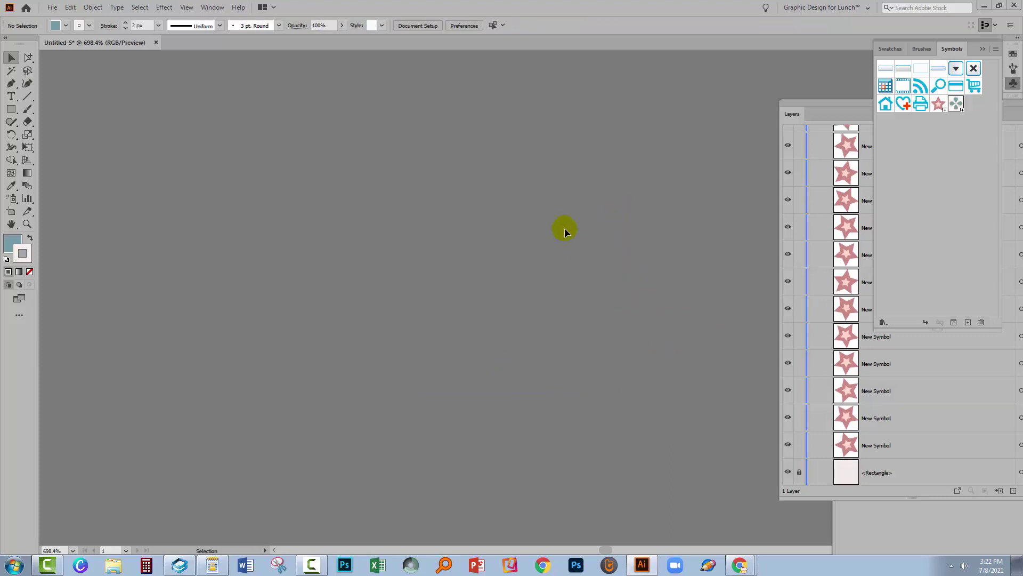
{"action": "key", "text": "ctrl+0"}
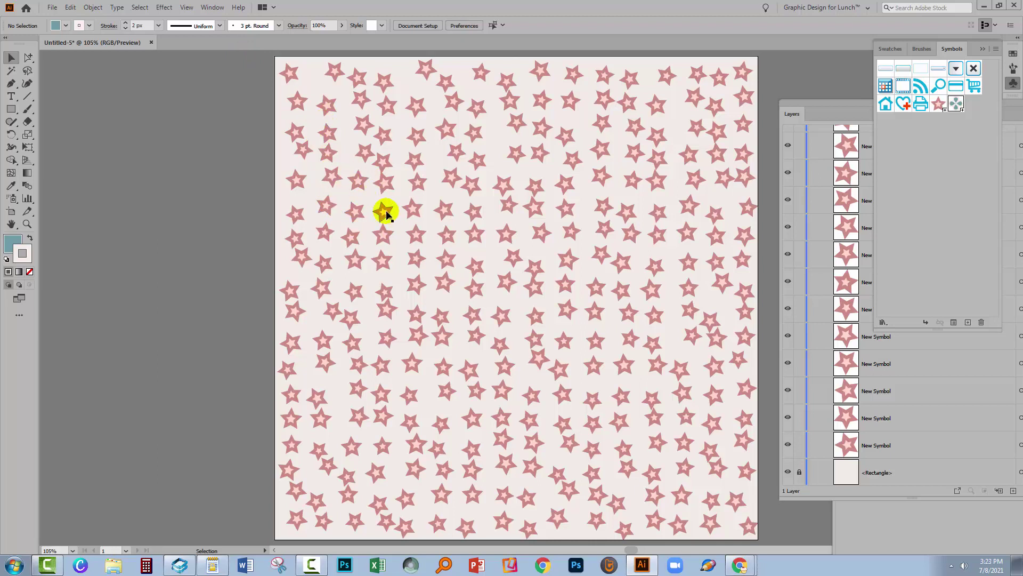
- Marquee-select all star instances and replace them with New Symbol 1
{"action": "left_click_drag", "start_coordinate": [265, 58], "coordinate": [764, 542]}
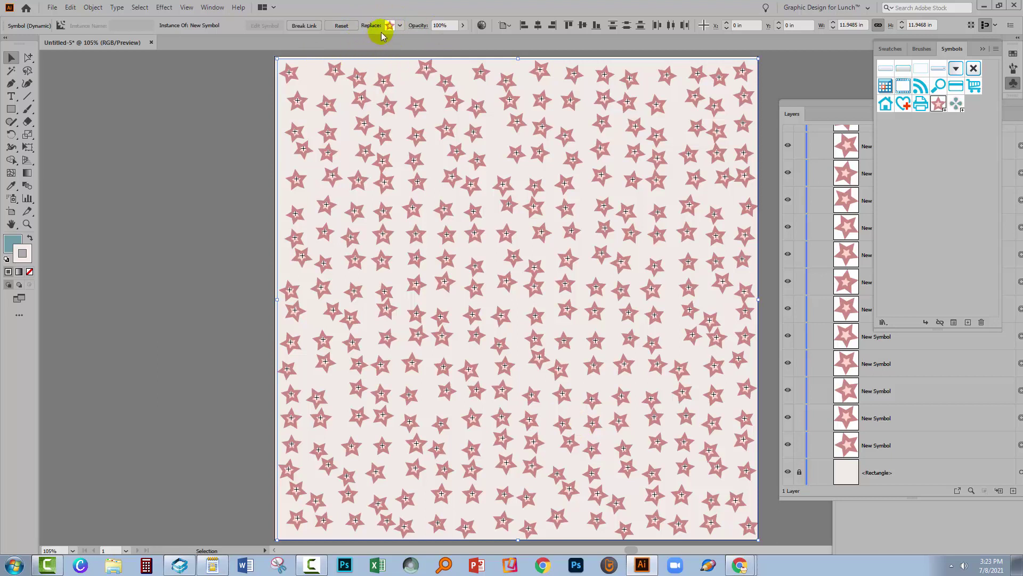
{"action": "left_click", "coordinate": [399, 27]}
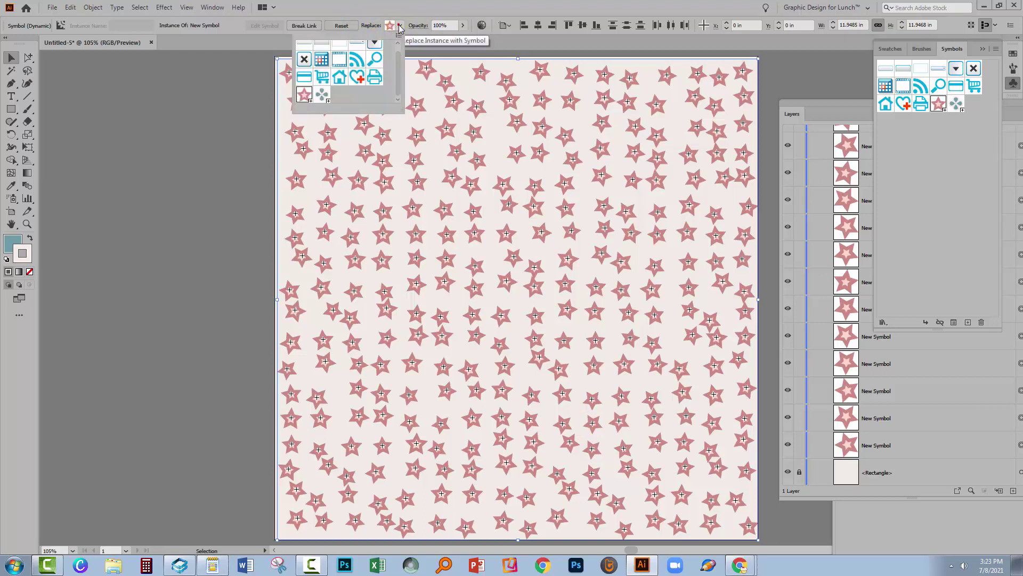
{"action": "left_click", "coordinate": [322, 96]}
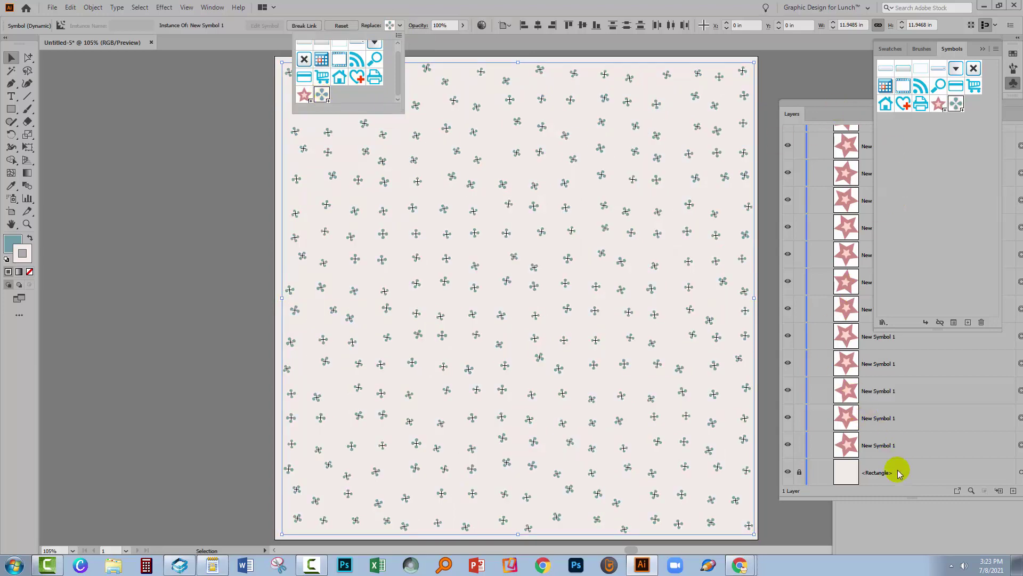
{"action": "left_click", "coordinate": [834, 100]}
{"action": "left_click_drag", "start_coordinate": [838, 104], "coordinate": [807, 113]}
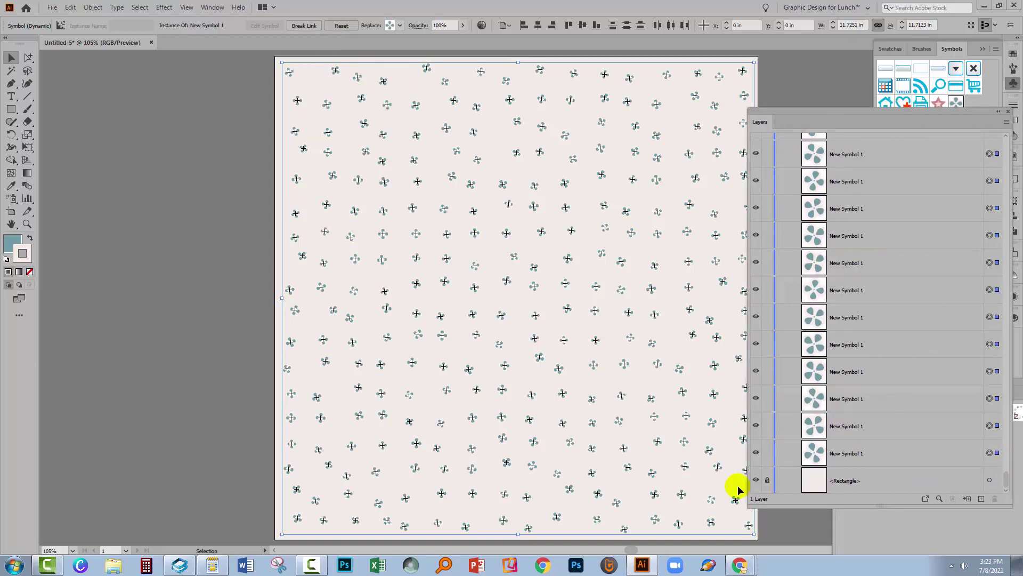
- Unlock the background rectangle and fill it with the dusty pink swatch
{"action": "left_click", "coordinate": [768, 482]}
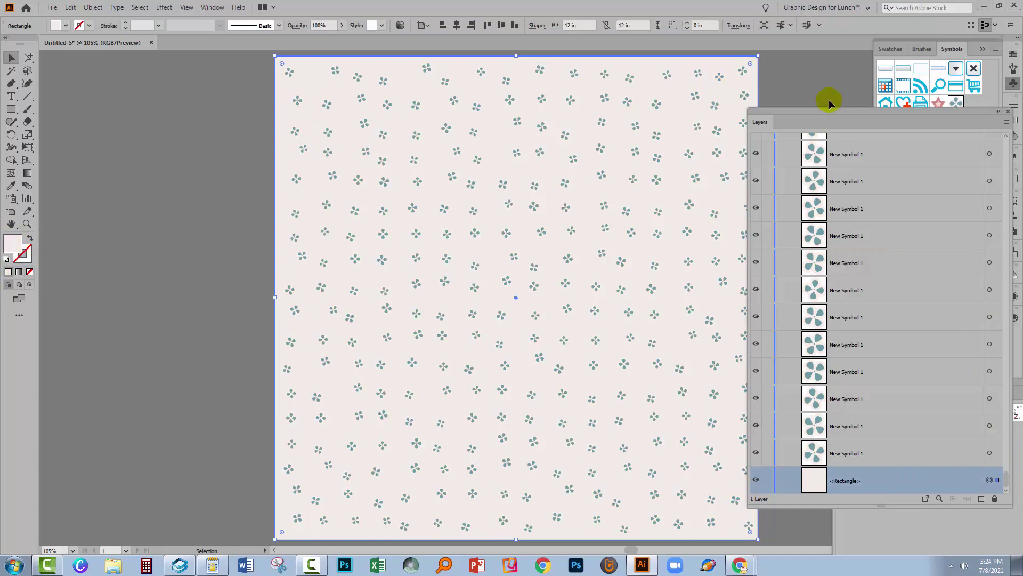
{"action": "left_click", "coordinate": [890, 49]}
{"action": "left_click", "coordinate": [899, 164]}
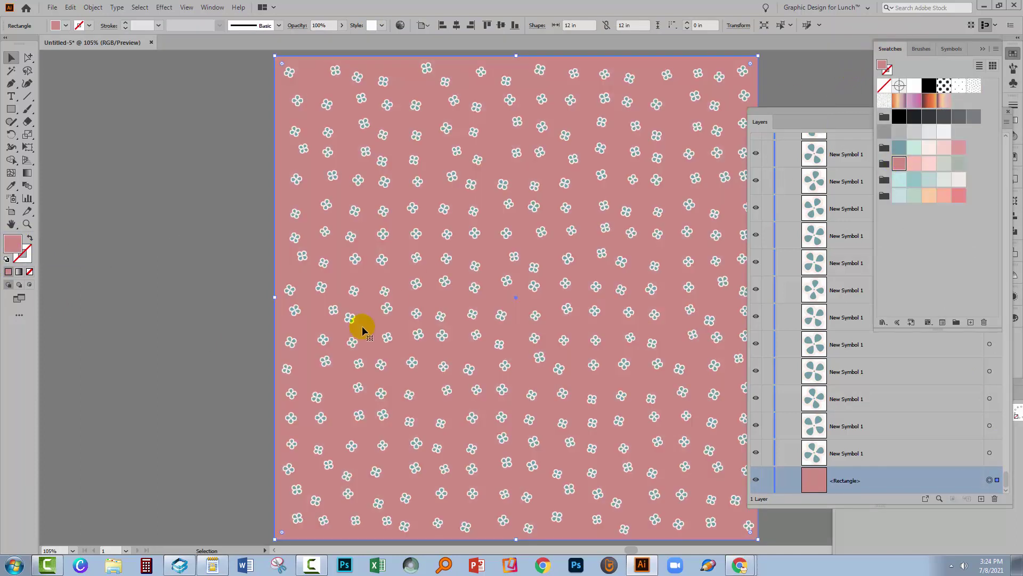
{"action": "left_click", "coordinate": [209, 351]}
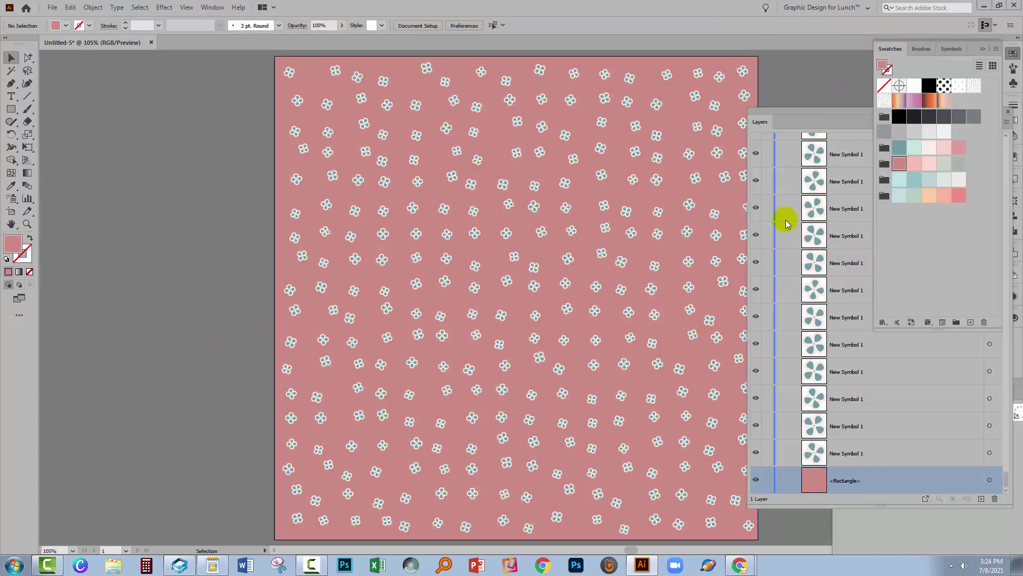
{"action": "left_click_drag", "start_coordinate": [777, 115], "coordinate": [824, 137]}
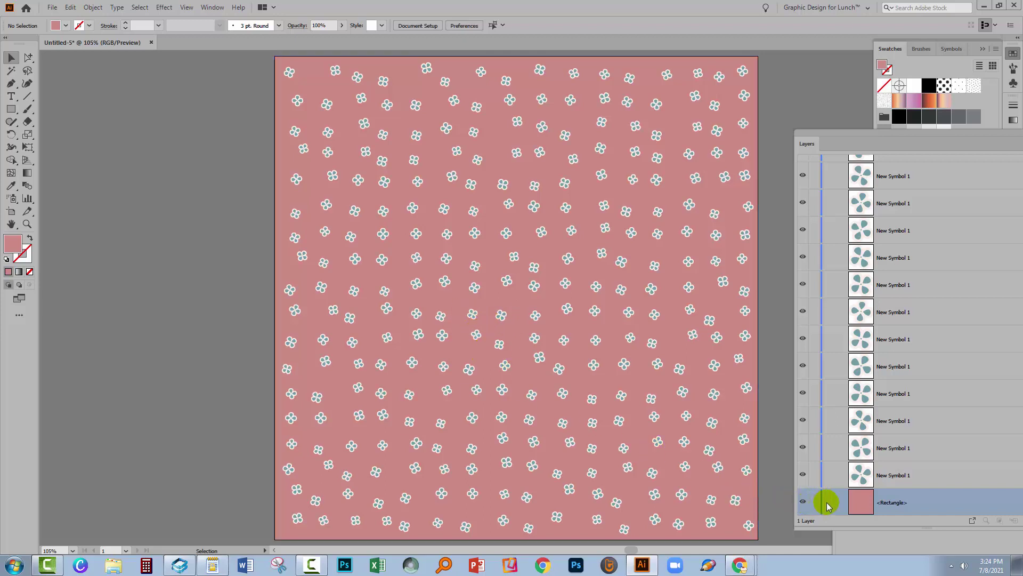
- Relock the background and draw a small three-sided pink triangle with a light-blue outline
{"action": "left_click", "coordinate": [815, 502]}
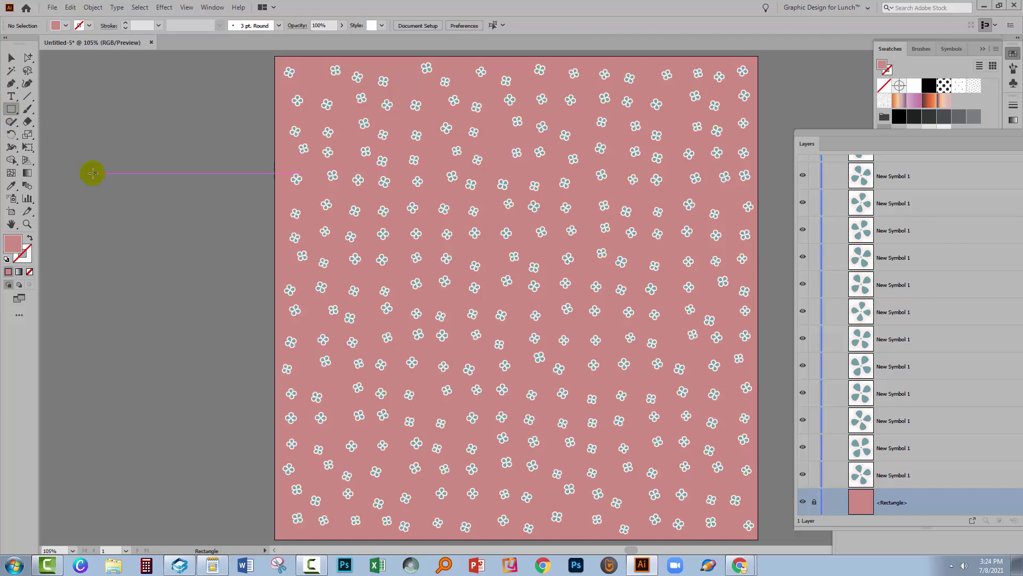
{"action": "left_click_drag", "start_coordinate": [11, 108], "coordinate": [68, 146]}
{"action": "left_click", "coordinate": [192, 241]}
{"action": "left_click", "coordinate": [491, 297]}
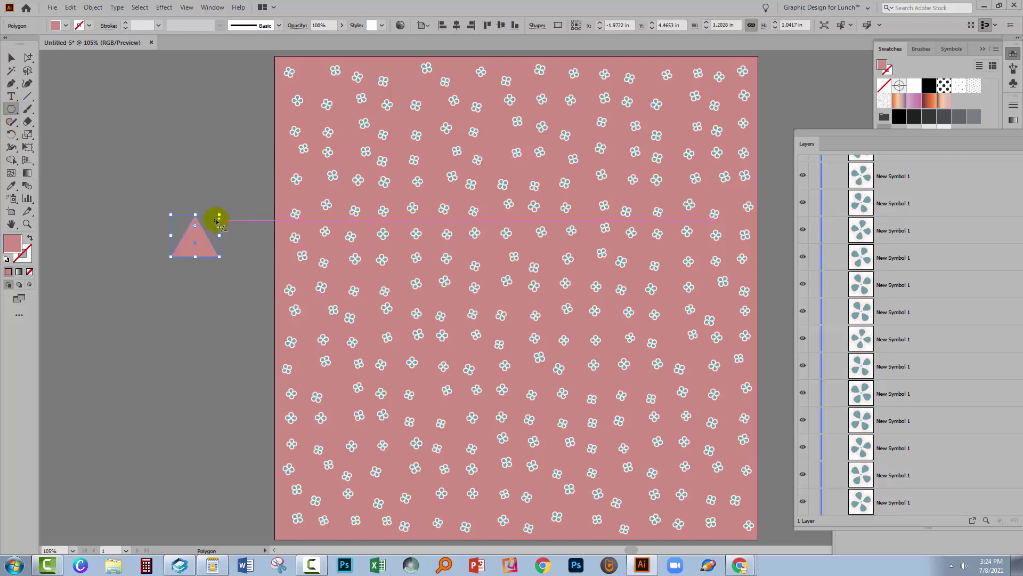
{"action": "left_click_drag", "start_coordinate": [219, 214], "coordinate": [193, 237]}
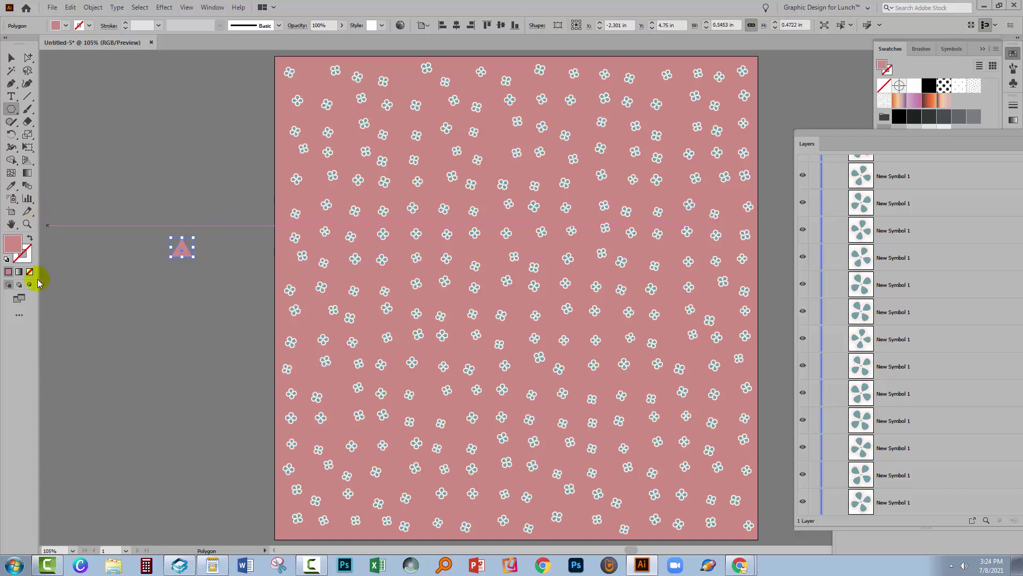
{"action": "left_click", "coordinate": [26, 250]}
{"action": "left_click", "coordinate": [87, 25]}
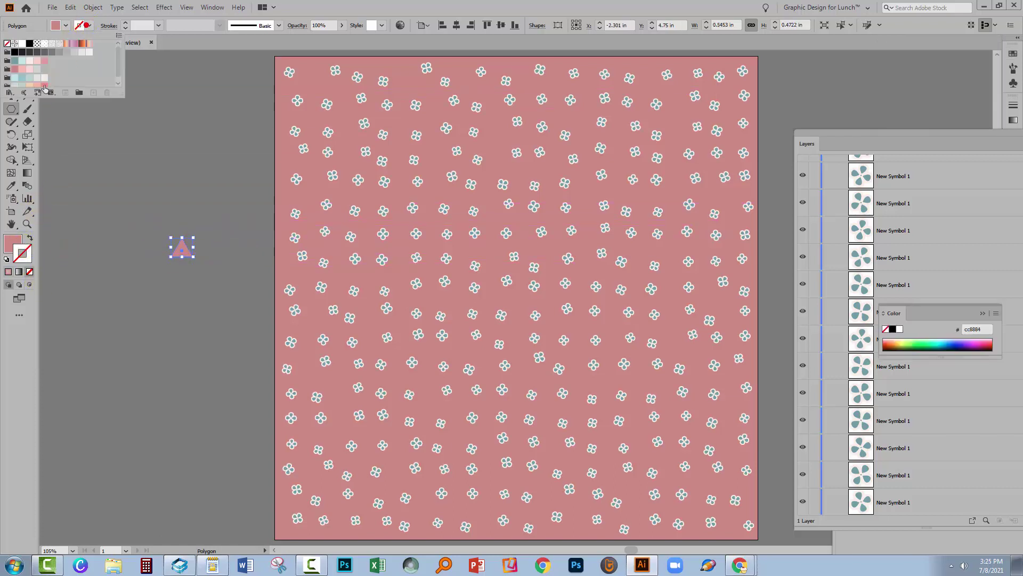
{"action": "left_click", "coordinate": [23, 84]}
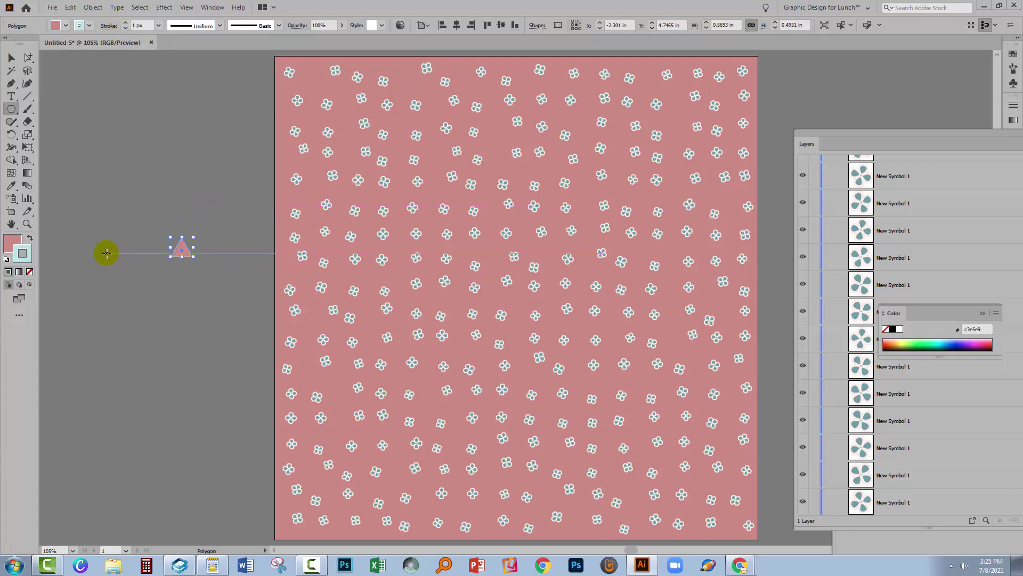
- Shrink the triangle slightly and save it as New Symbol 2
{"action": "key", "text": "v"}
{"action": "mouse_move", "coordinate": [193, 235]}
{"action": "left_mouse_down"}
{"action": "mouse_move", "coordinate": [209, 239]}
{"action": "mouse_move", "coordinate": [182, 238]}
{"action": "left_mouse_up"}
{"action": "left_click", "coordinate": [201, 255]}
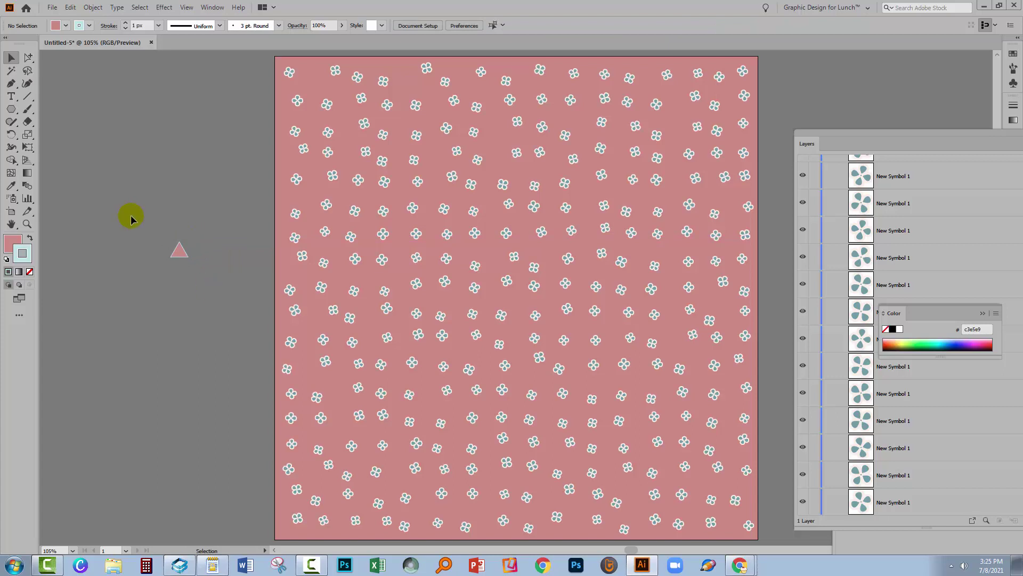
{"action": "left_click", "coordinate": [179, 251]}
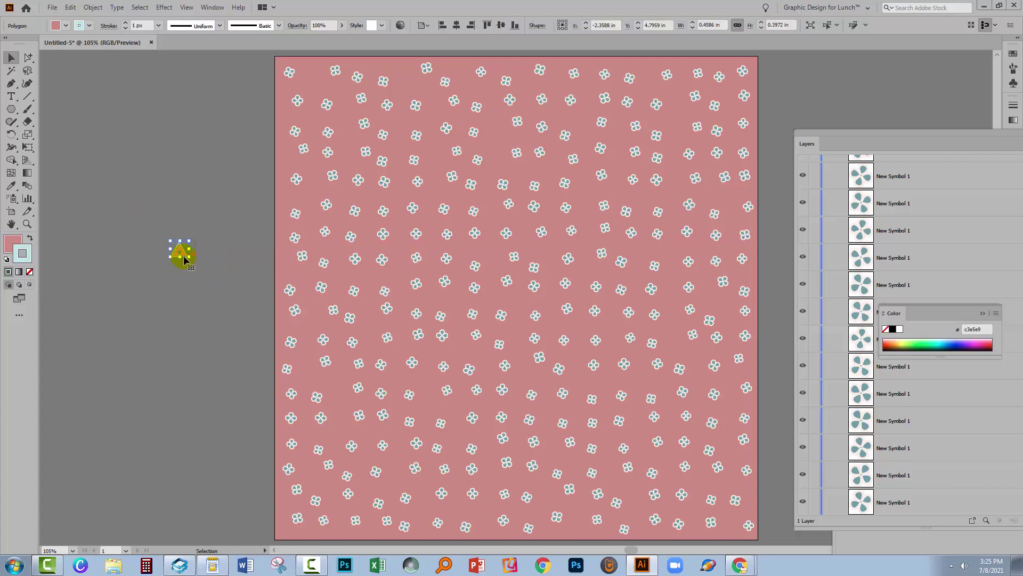
{"action": "left_click", "coordinate": [1014, 81]}
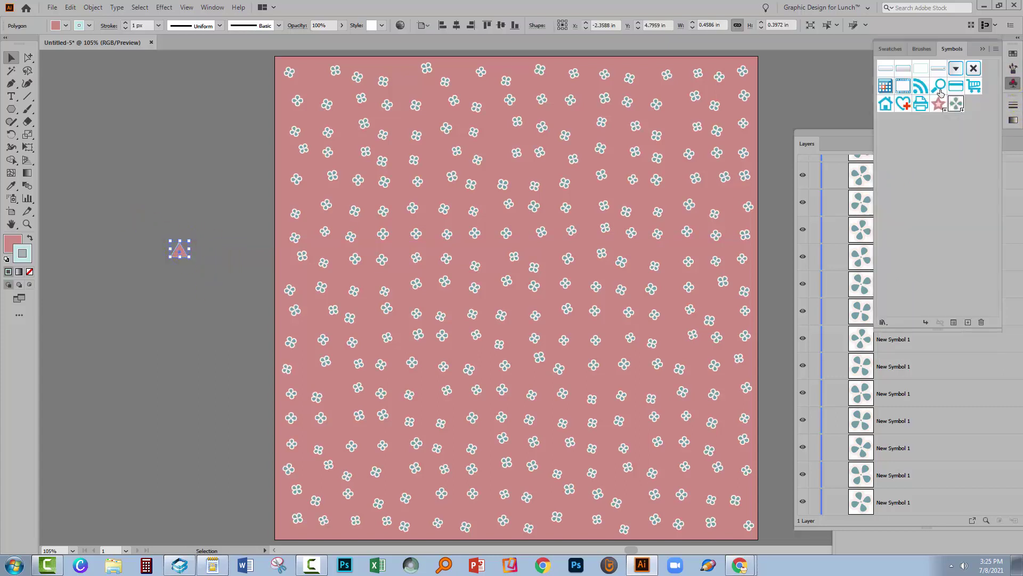
{"action": "left_click", "coordinate": [967, 323]}
{"action": "left_click", "coordinate": [499, 360]}
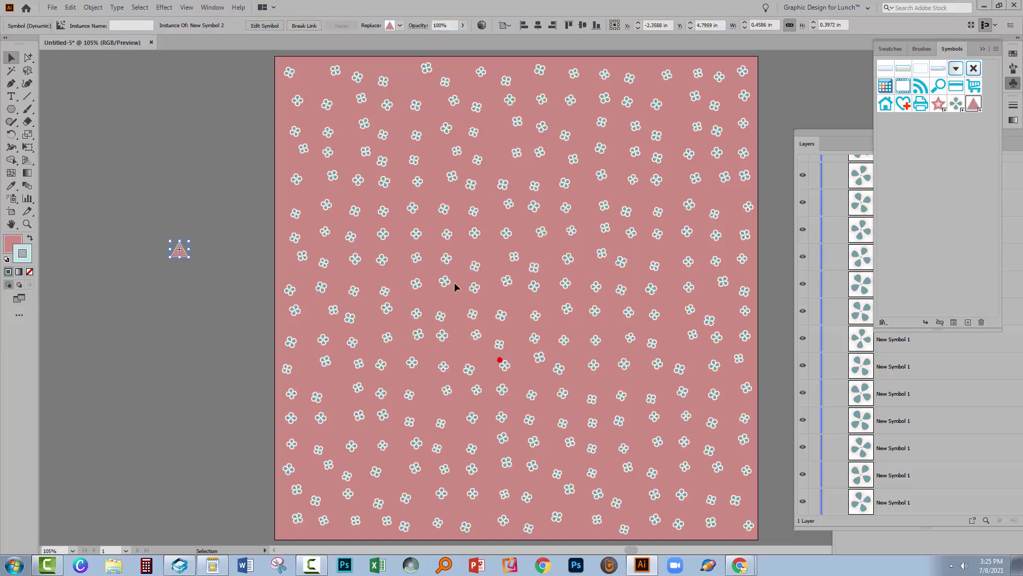
{"action": "left_click", "coordinate": [226, 168]}
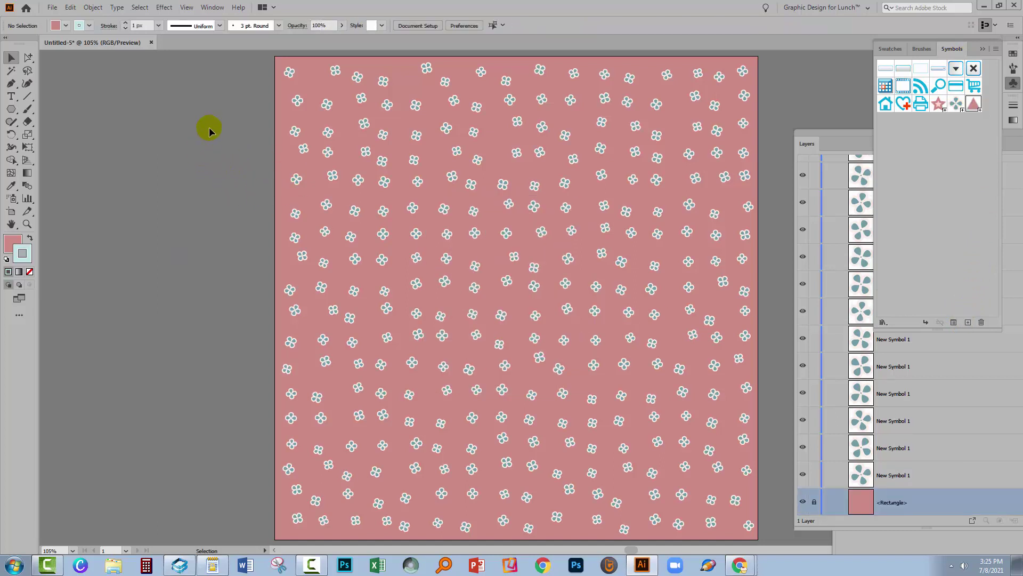
- Select all flower instances and replace them with New Symbol 2
{"action": "key", "text": "ctrl+a"}
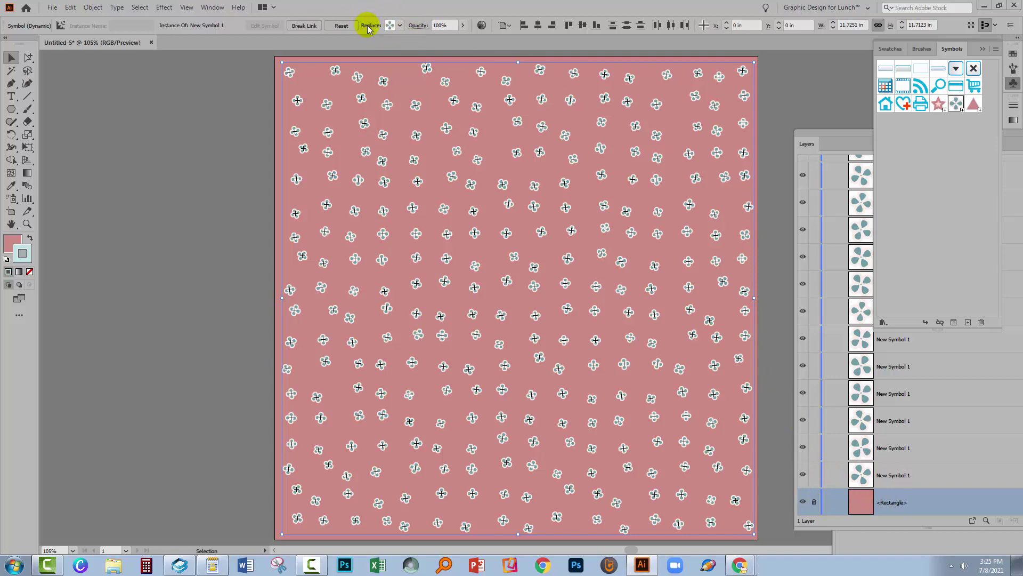
{"action": "left_click", "coordinate": [400, 28]}
{"action": "left_click", "coordinate": [337, 95]}
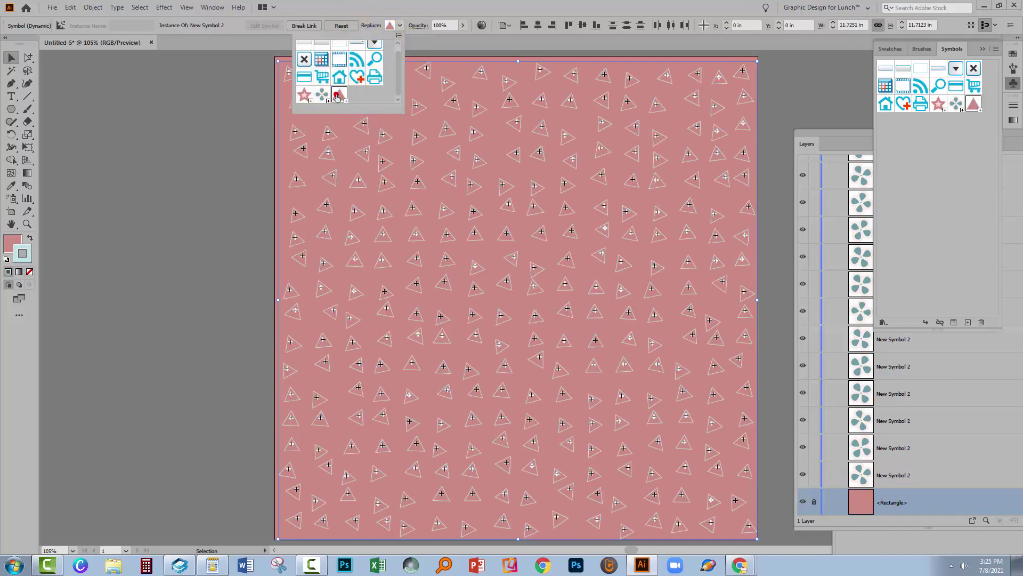
{"action": "left_click", "coordinate": [226, 273]}
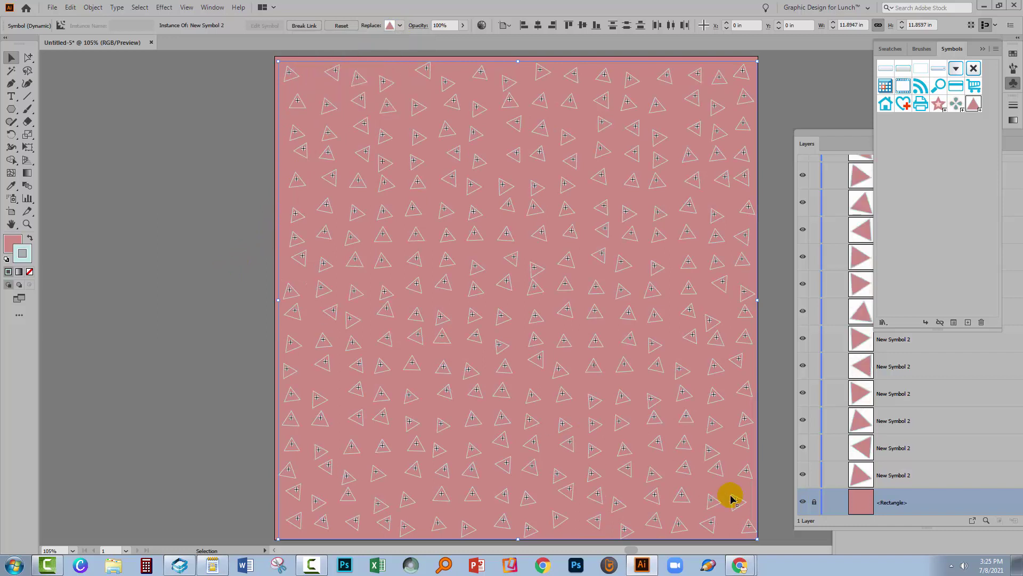
- Unlock the background <Rectangle> in the Layers panel
{"action": "left_click_drag", "start_coordinate": [861, 136], "coordinate": [779, 139]}
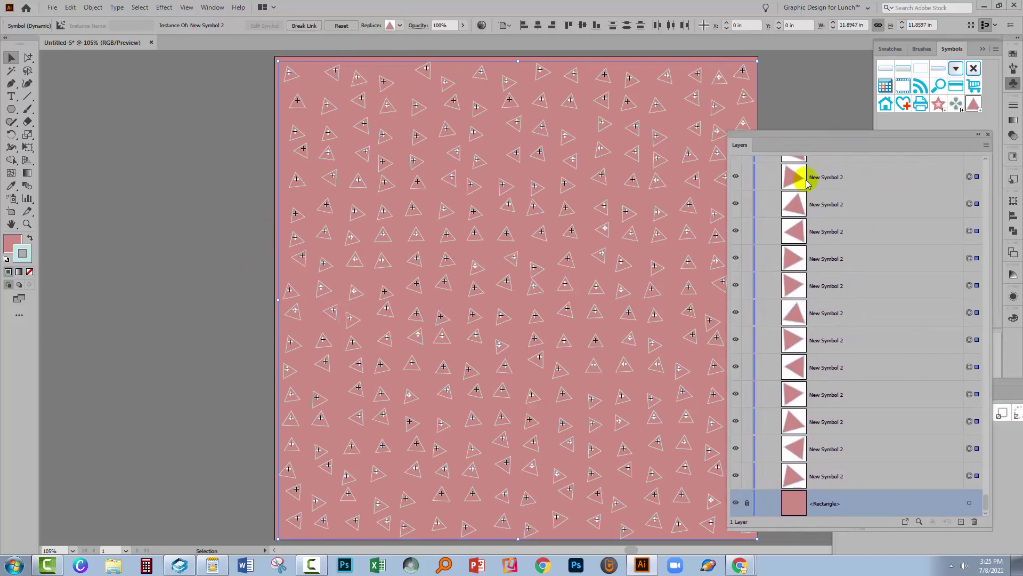
{"action": "left_click", "coordinate": [969, 503]}
{"action": "left_click", "coordinate": [969, 503]}
{"action": "left_click", "coordinate": [747, 503]}
- Fill the background rectangle with the teal swatch and deselect it
{"action": "left_click", "coordinate": [970, 503]}
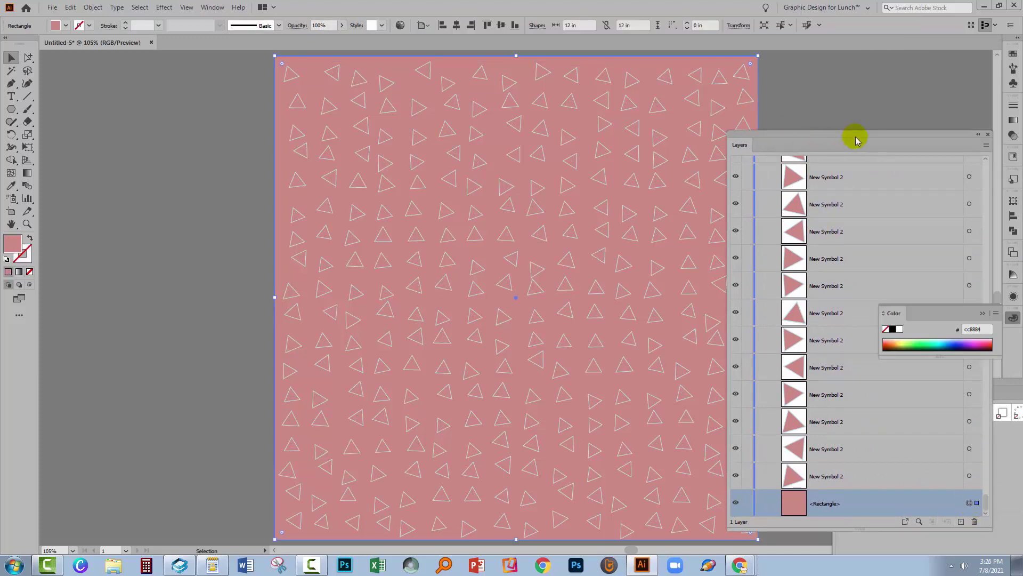
{"action": "left_click", "coordinate": [1011, 53]}
{"action": "left_click", "coordinate": [899, 148]}
{"action": "left_click", "coordinate": [224, 299]}
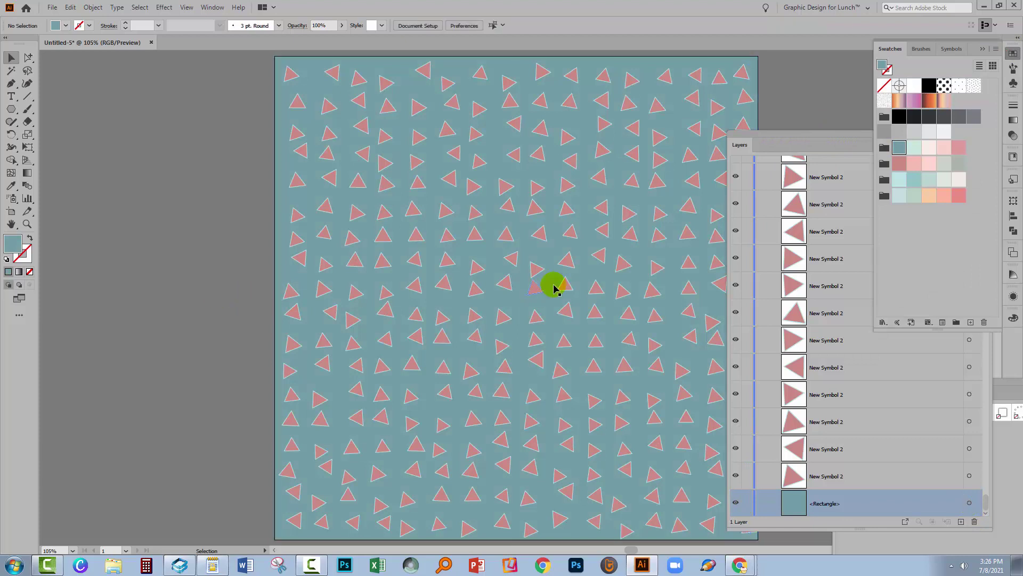
{"action": "left_click_drag", "start_coordinate": [770, 143], "coordinate": [863, 128]}
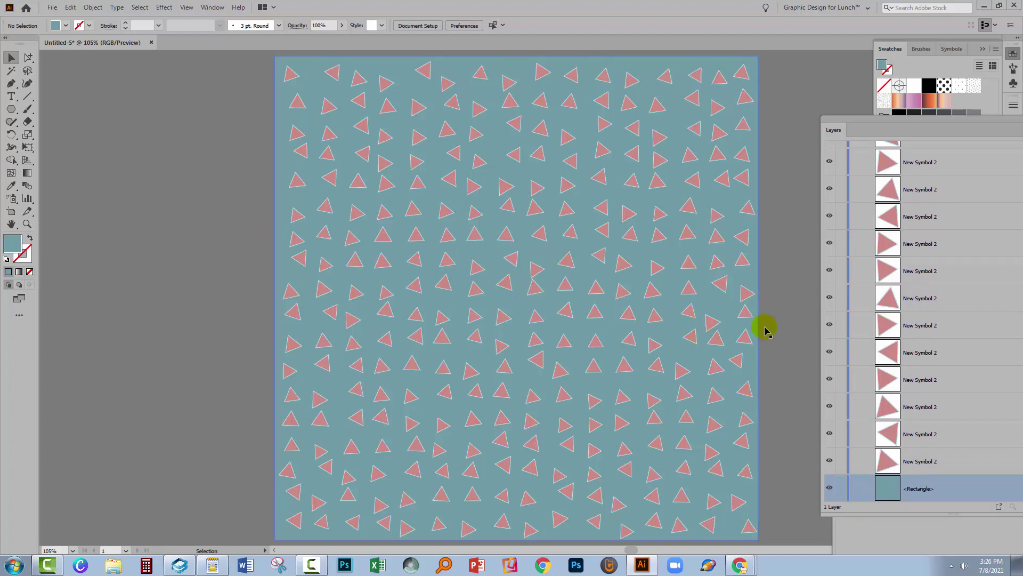
{"action": "left_click", "coordinate": [795, 336]}
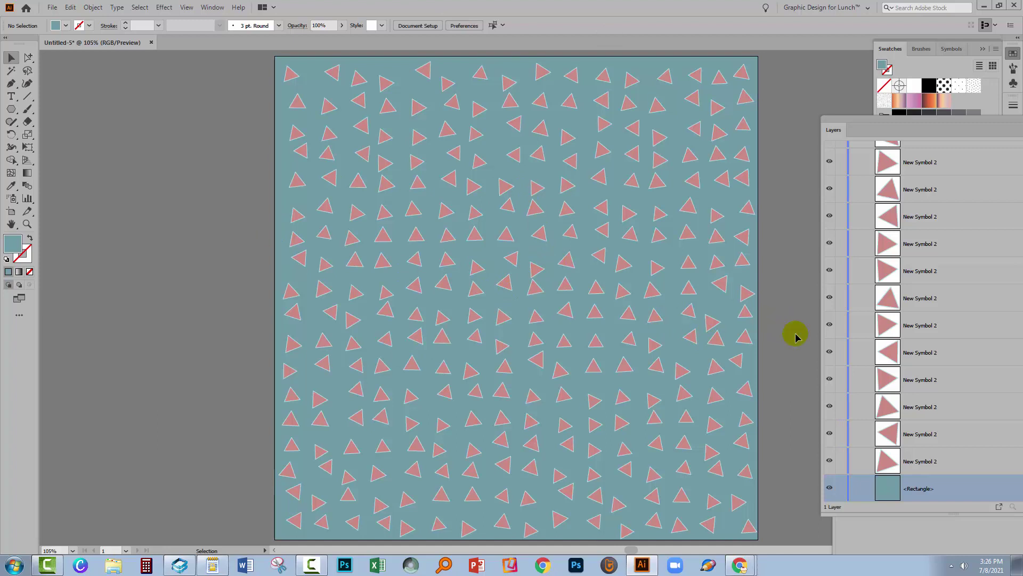